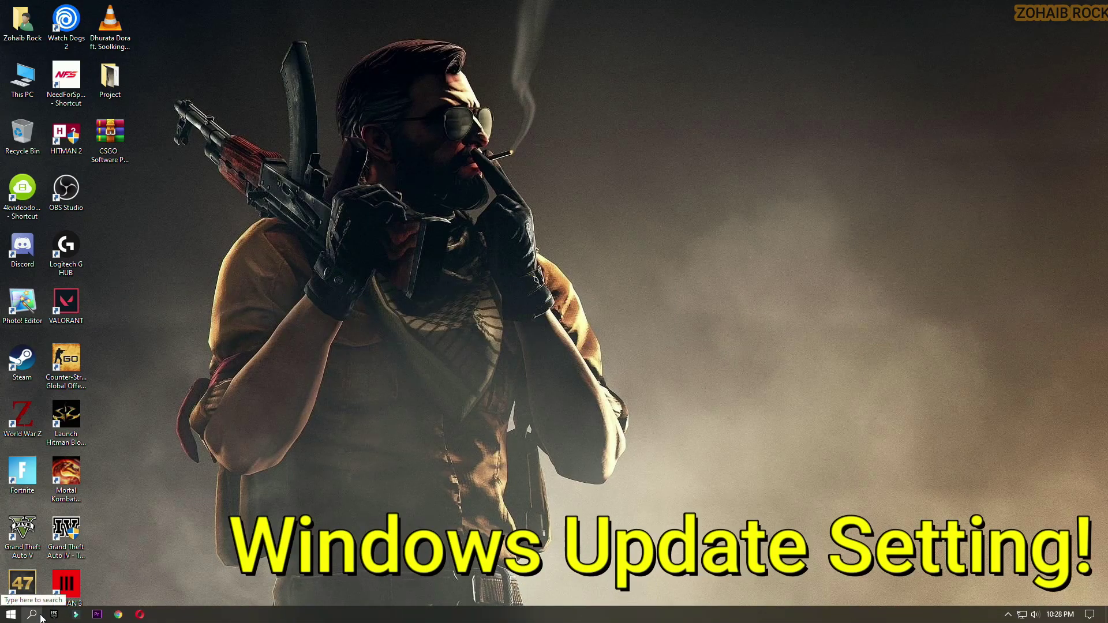
# Find the Windows Update settings through system search, check for available updates, and close the settings window
pyautogui.click(38, 615)
pyautogui.write('window')
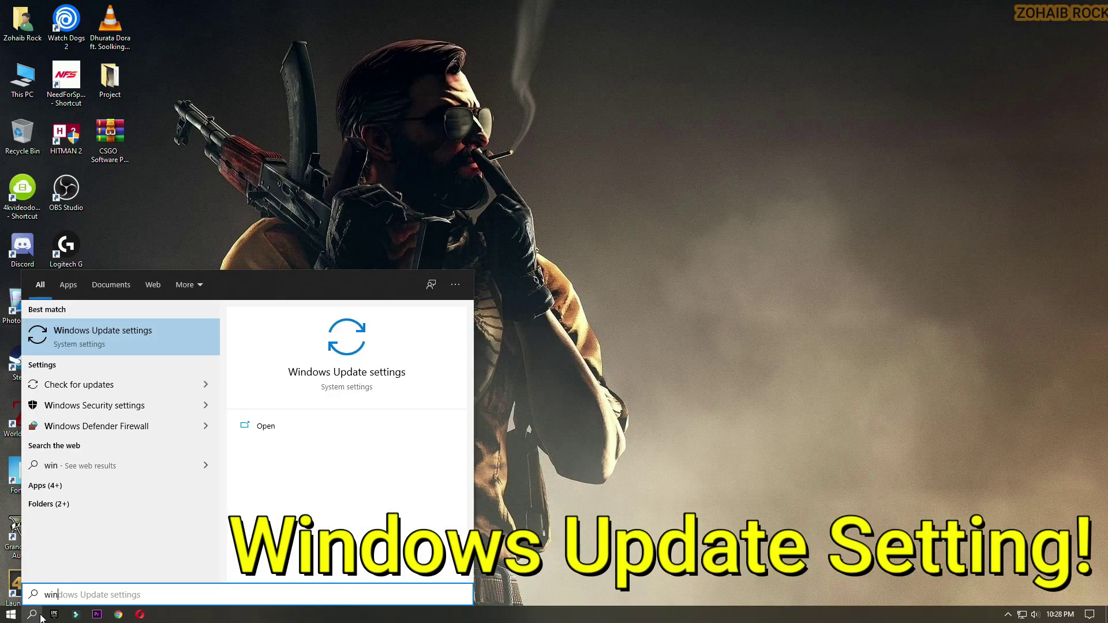
pyautogui.click(127, 341)
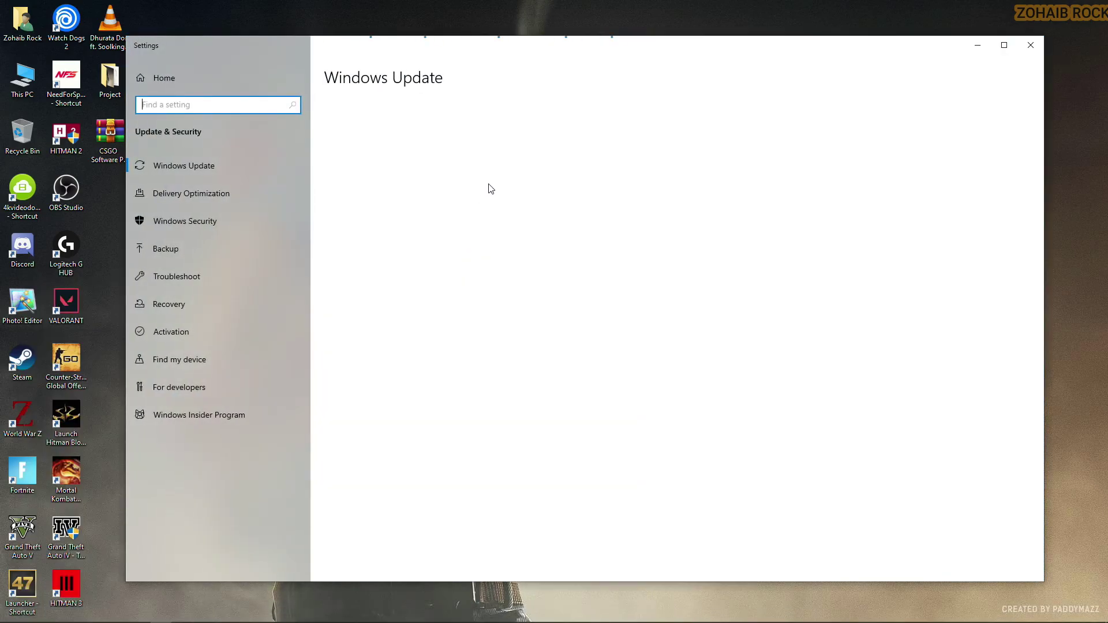
pyautogui.click(373, 141)
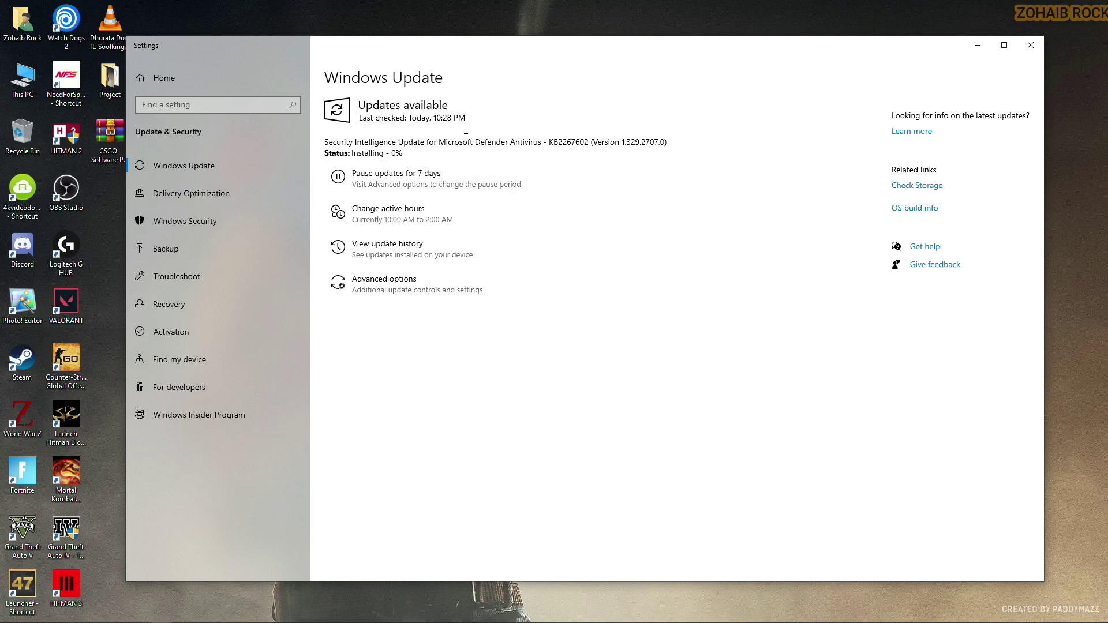
pyautogui.click(1031, 45)
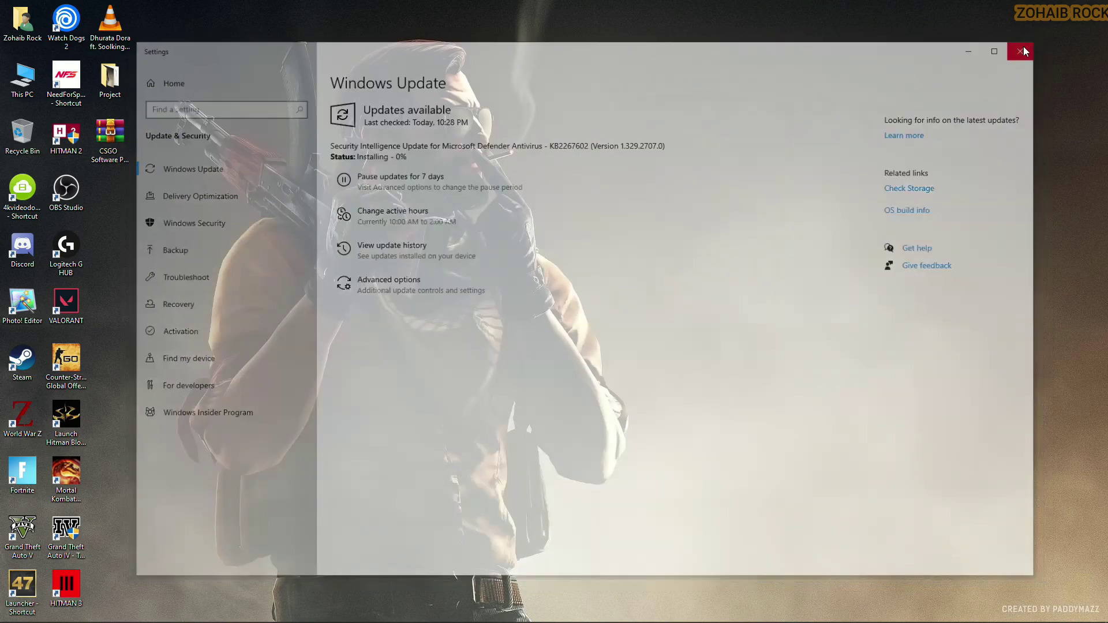
pyautogui.rightClick(534, 209)
pyautogui.click(566, 258)
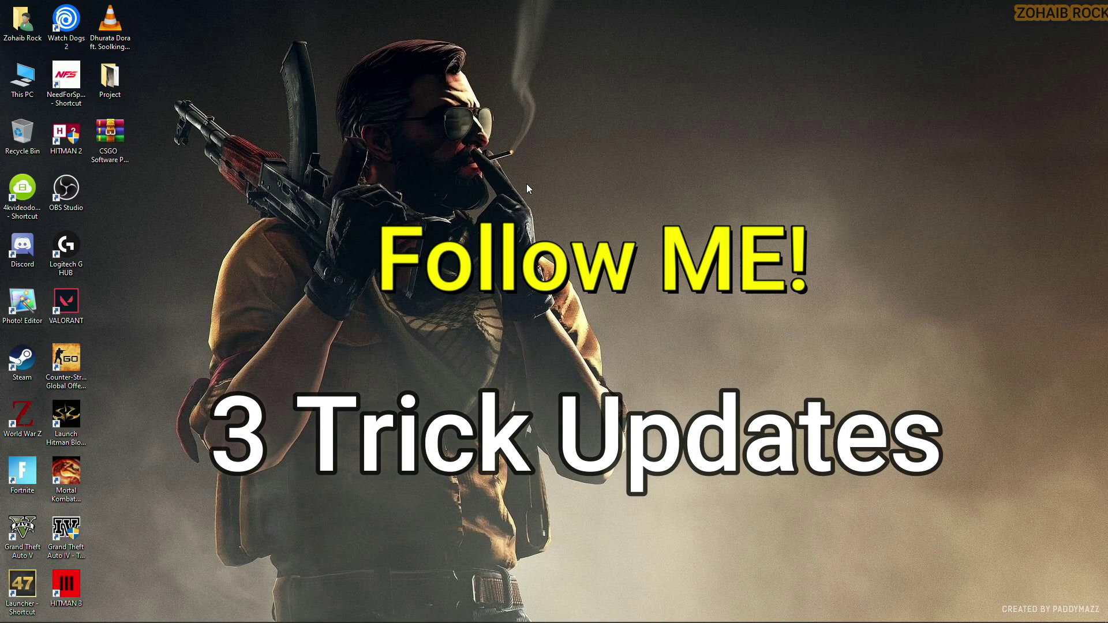
# Open Device Manager within Computer Management for This PC and expand the display adapters category
pyautogui.rightClick(5, 73)
pyautogui.click(42, 107)
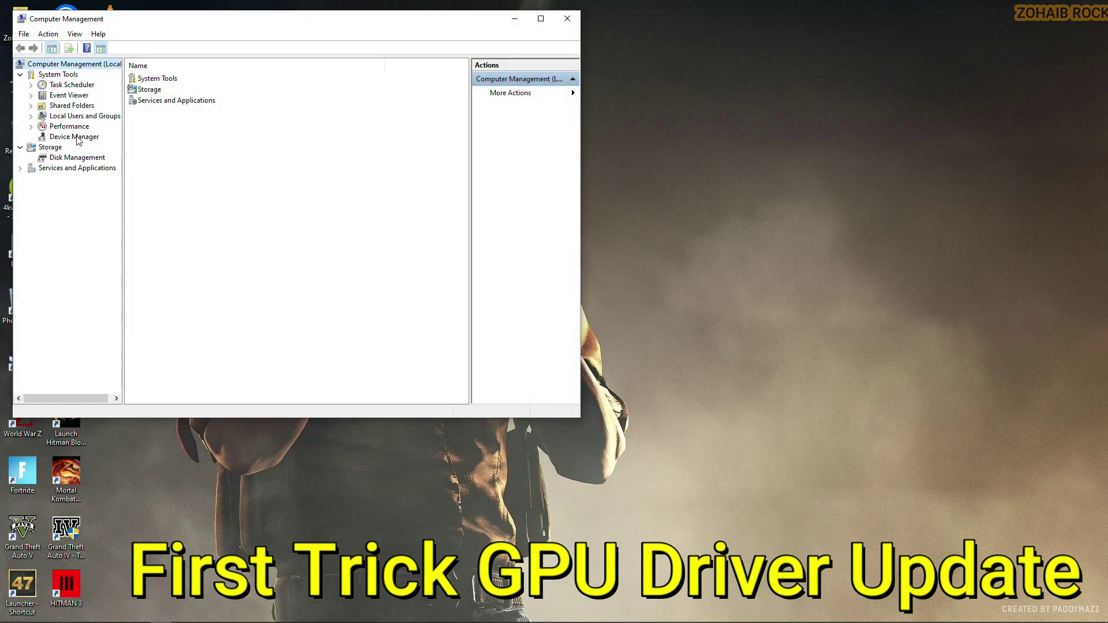
pyautogui.click(77, 136)
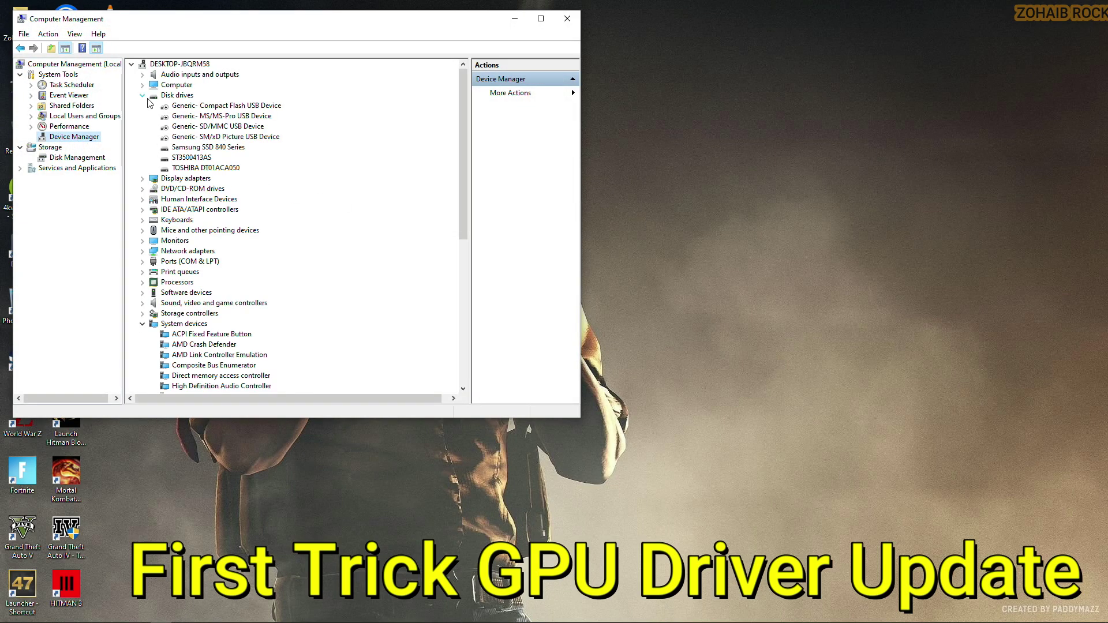
pyautogui.click(143, 96)
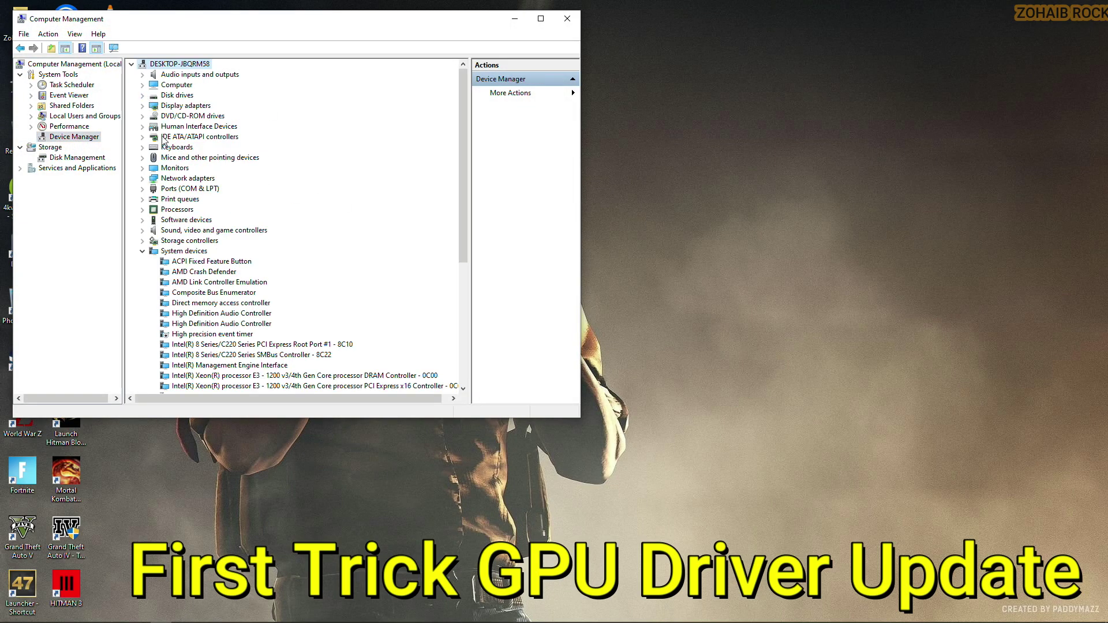
pyautogui.click(143, 106)
# Run an automatic driver search for the Radeon RX 570 Series adapter, and close Computer Management
pyautogui.rightClick(196, 119)
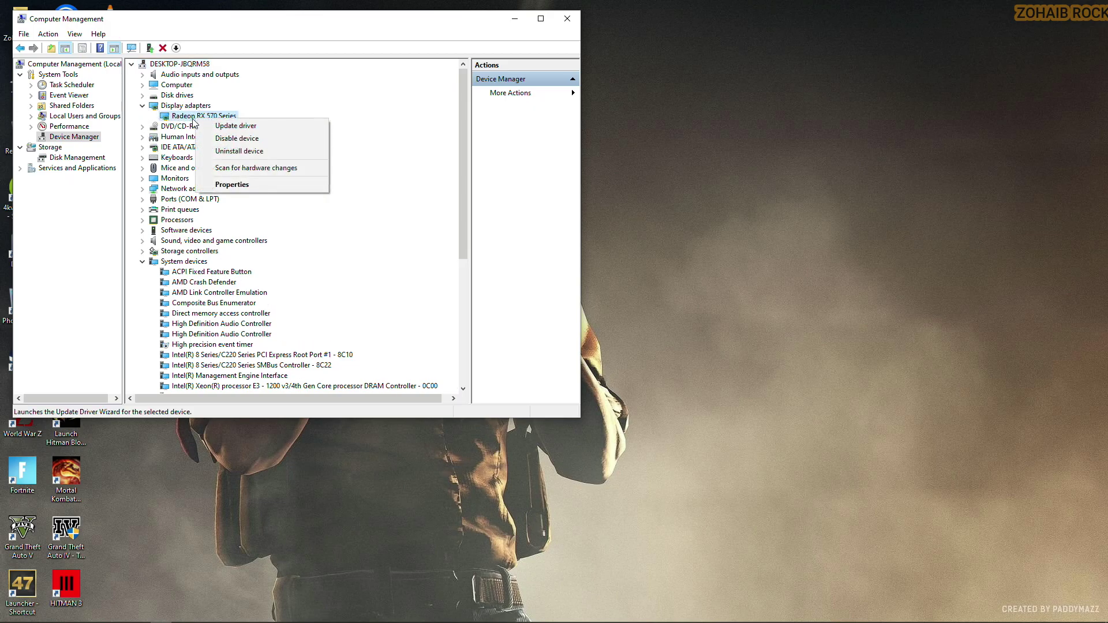
pyautogui.click(241, 128)
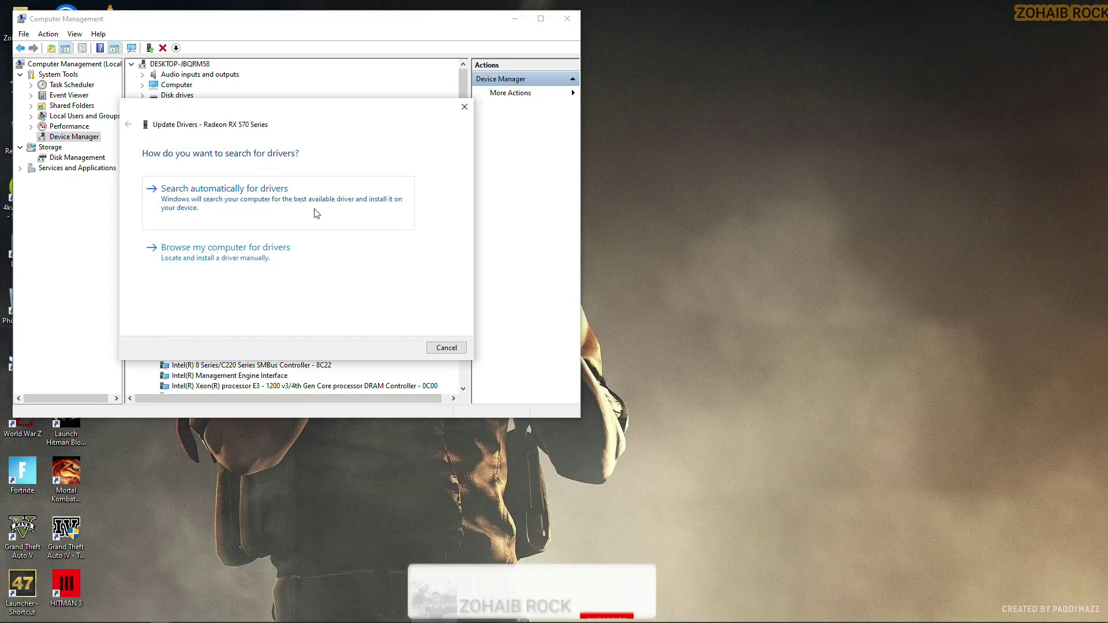
pyautogui.click(279, 206)
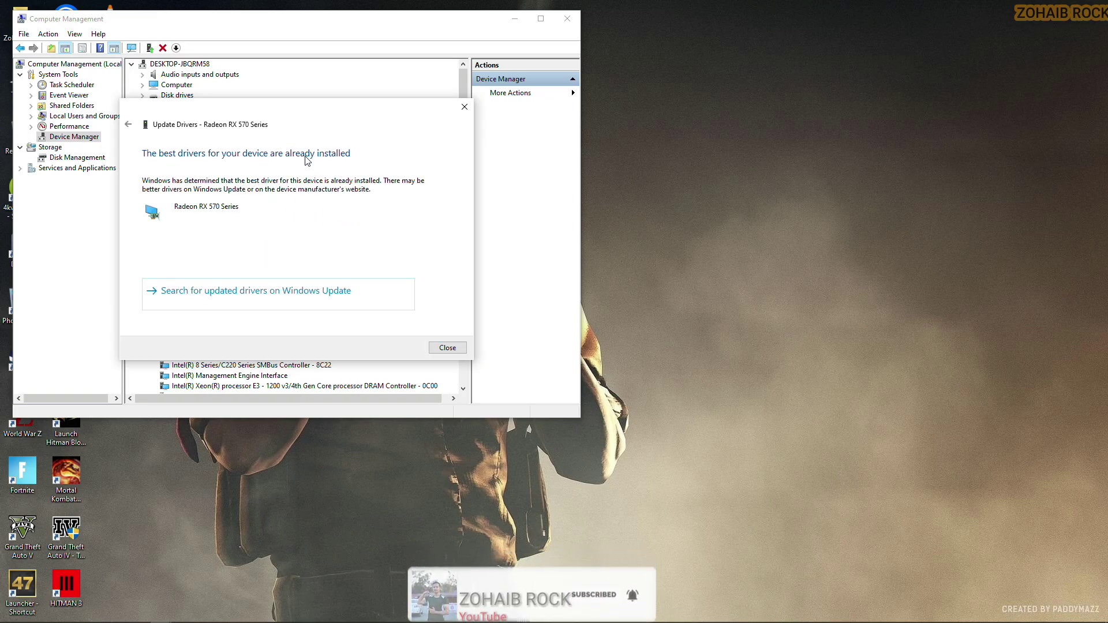
pyautogui.click(448, 348)
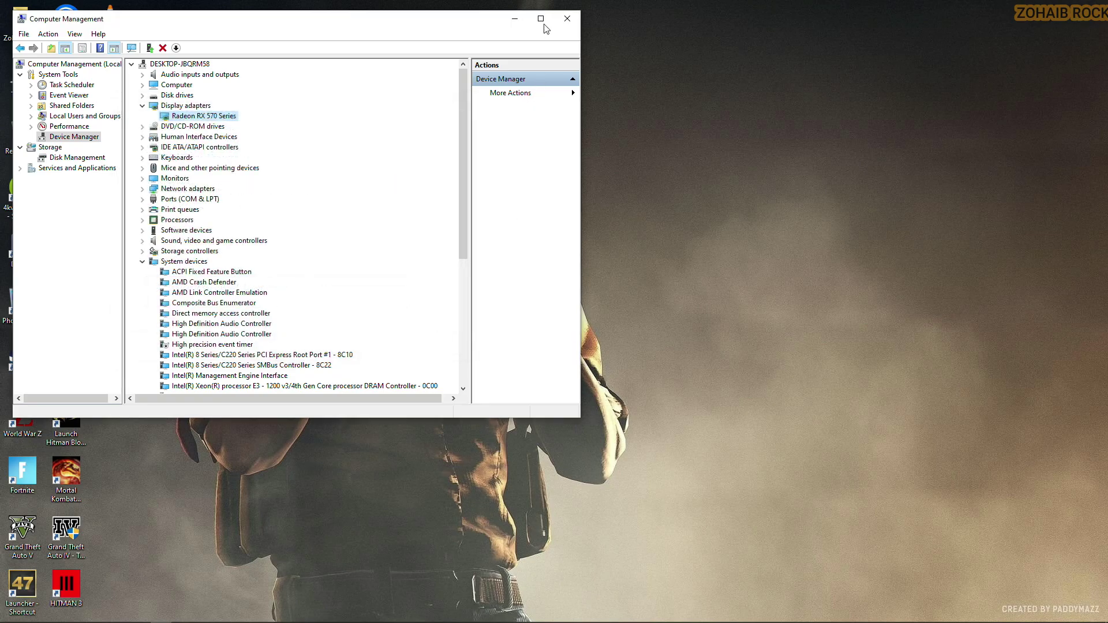
pyautogui.click(563, 17)
# Look up the graphics card model in the display adapter properties for Display 1, and close the display settings
pyautogui.rightClick(320, 383)
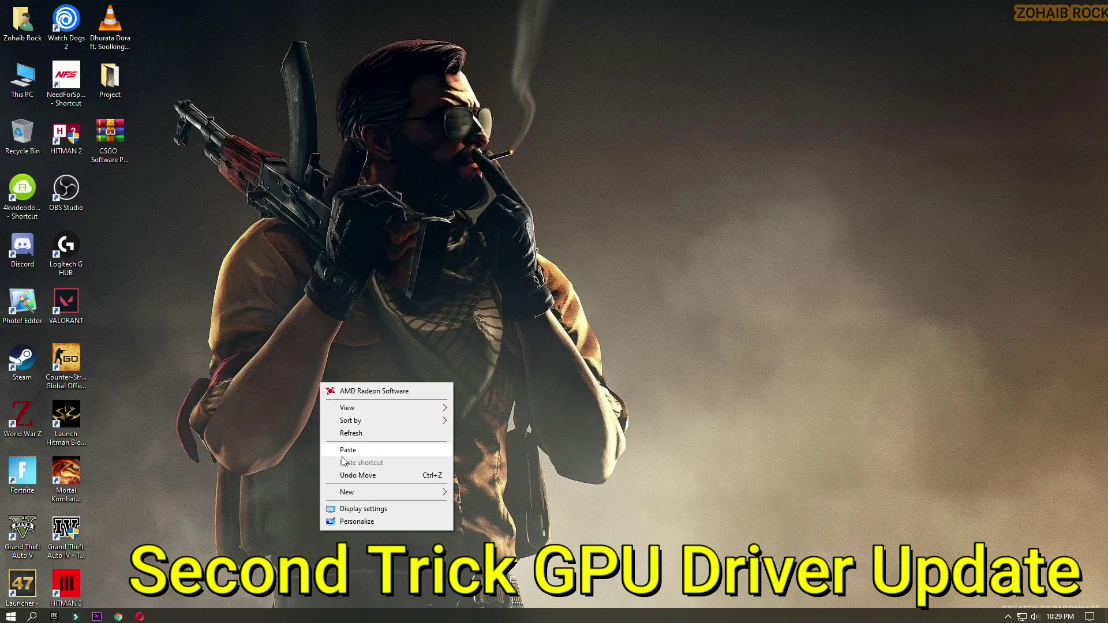
pyautogui.click(363, 509)
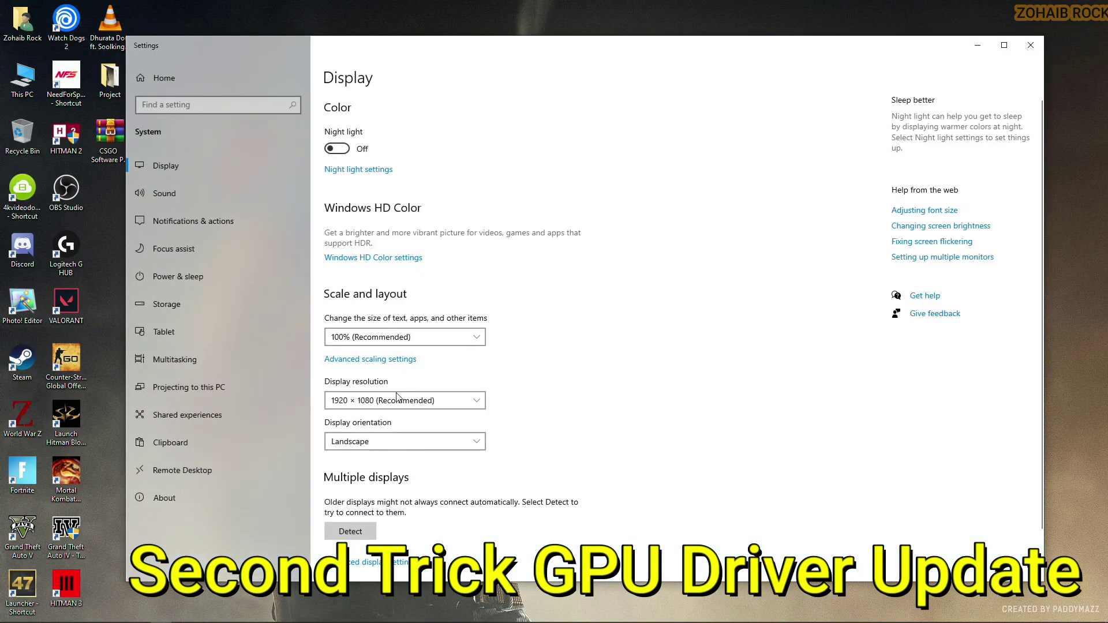
pyautogui.scroll(-1, 386, 490)
pyautogui.click(386, 508)
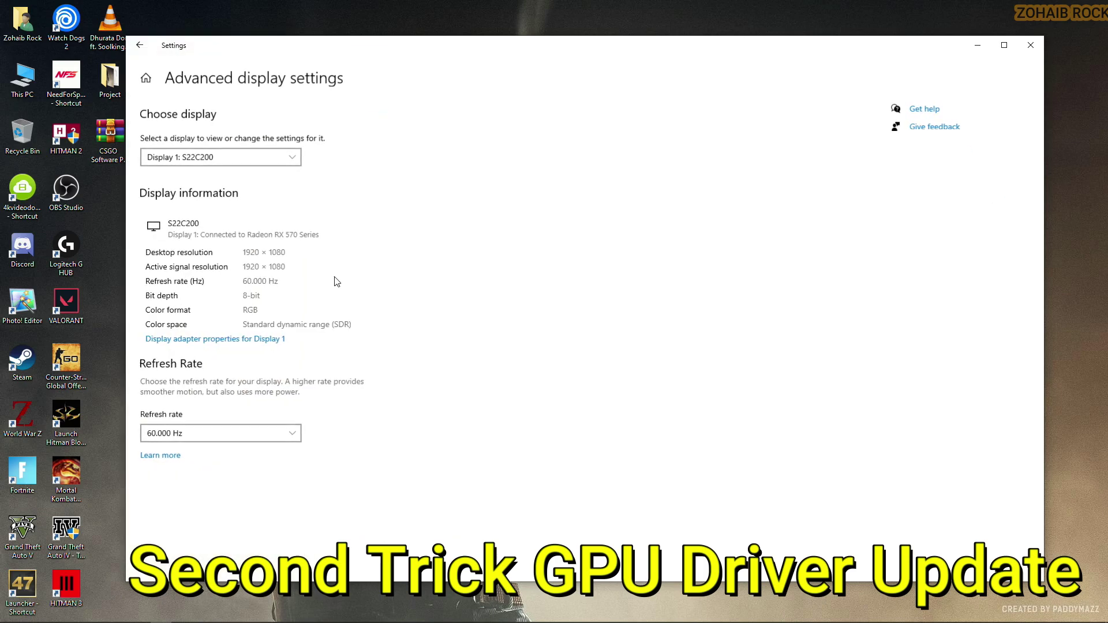
pyautogui.click(215, 340)
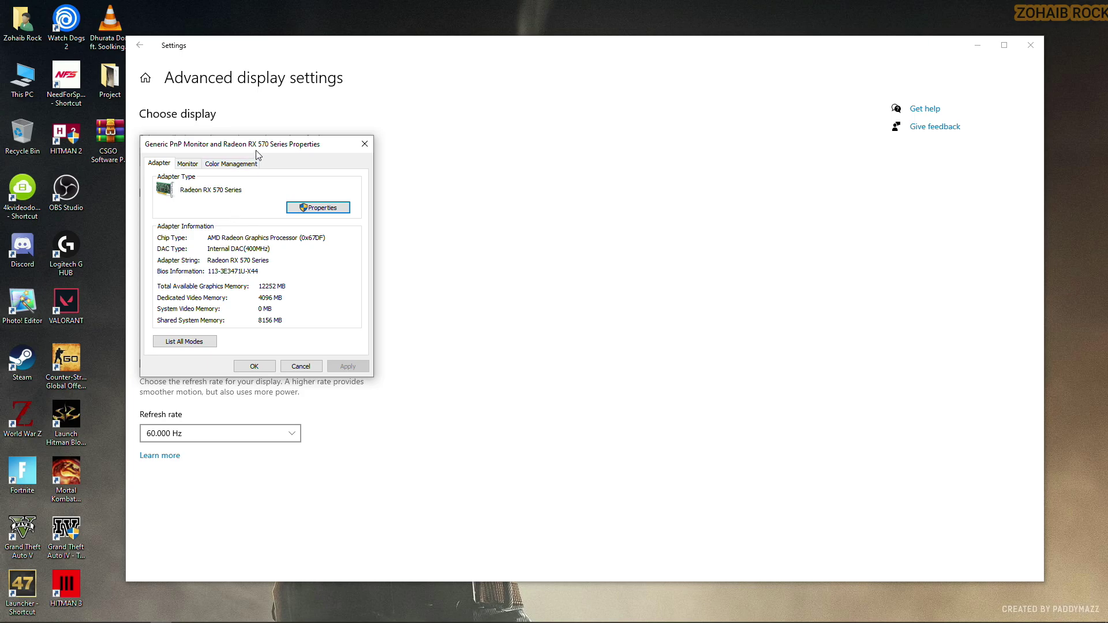
pyautogui.click(1031, 45)
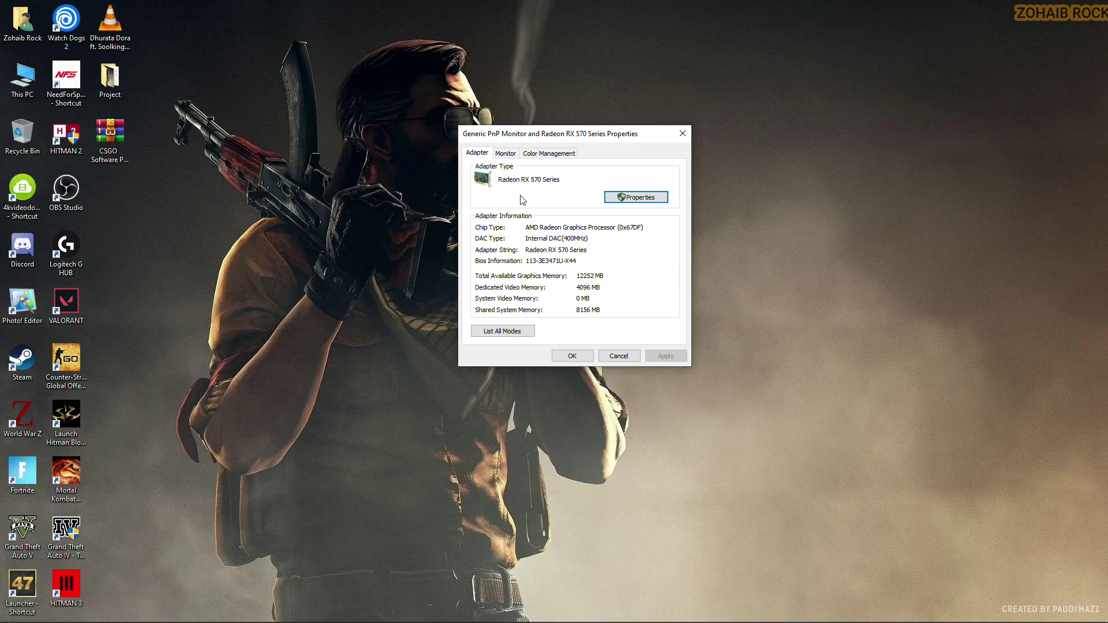
# In Chrome, search Google for "amd drivers" and open the AMD Drivers and Support page
pyautogui.click(118, 618)
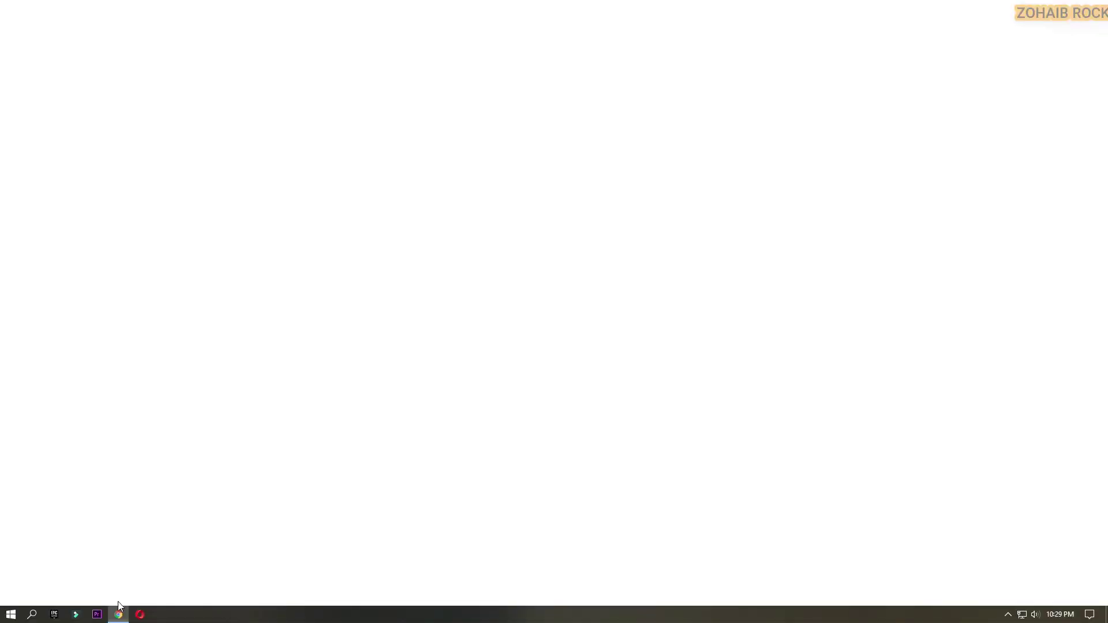
pyautogui.click(448, 240)
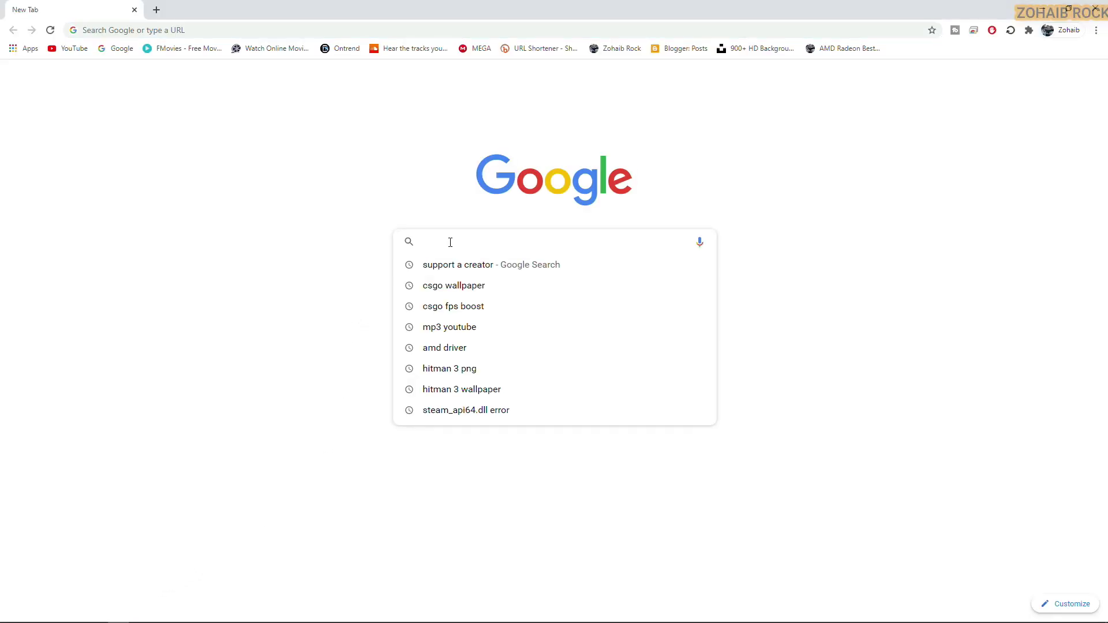
pyautogui.write('amd driver')
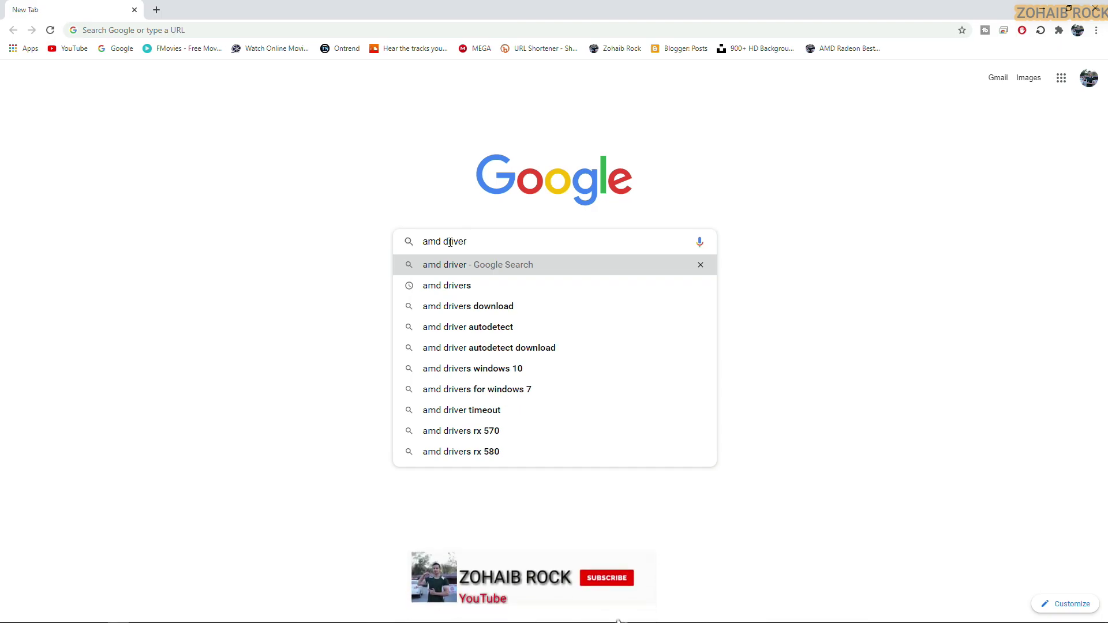
pyautogui.write('s')
pyautogui.press('Return')
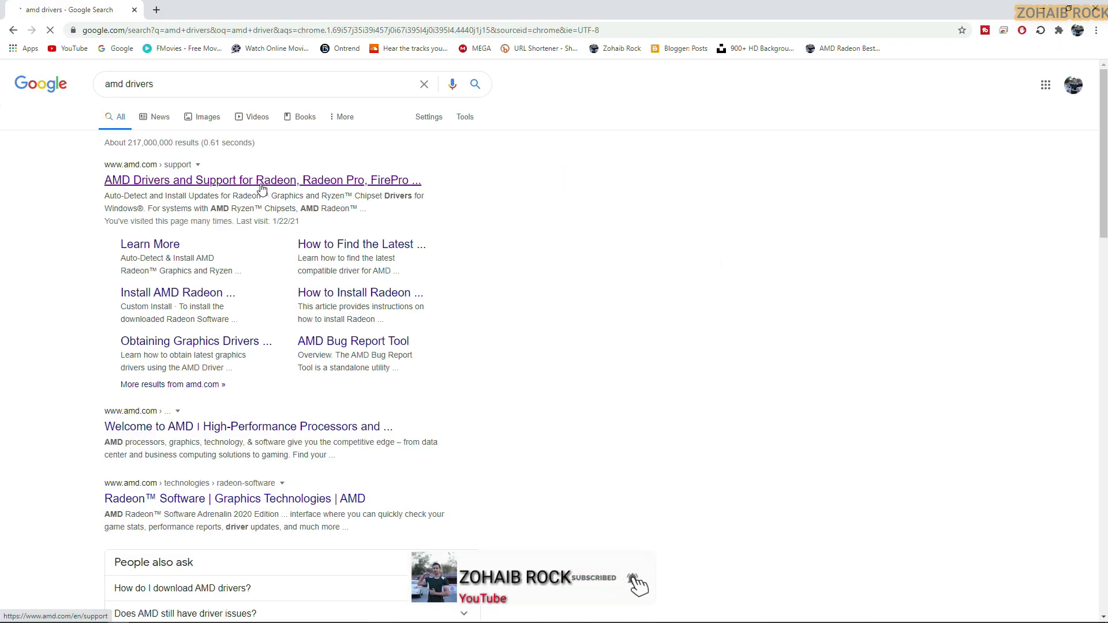
pyautogui.click(287, 181)
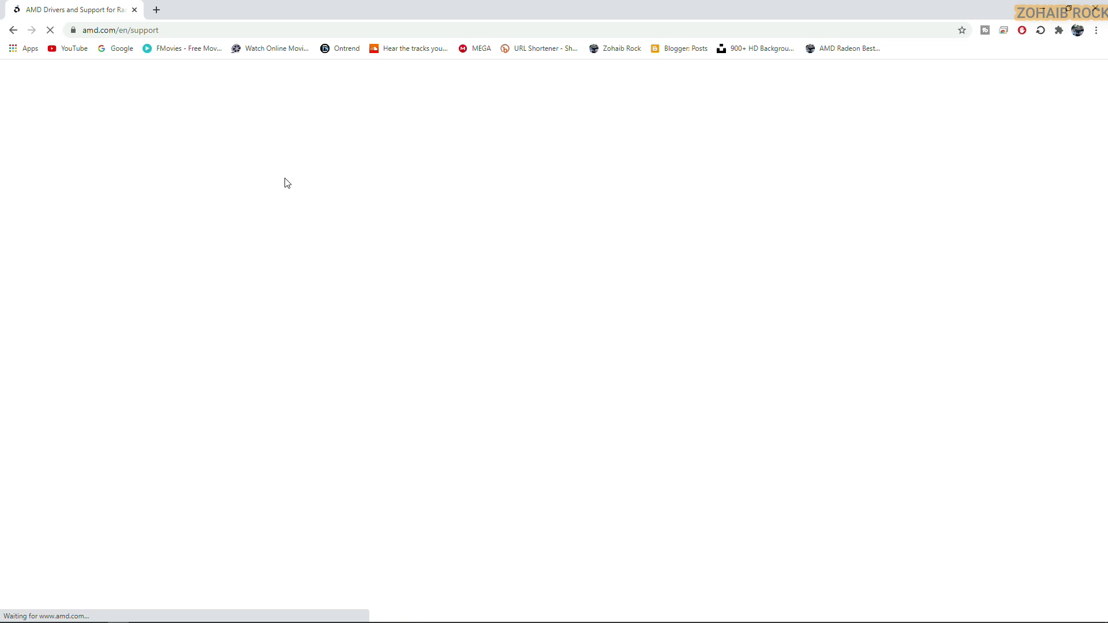
# Select Graphics, Radeon 500 Series, Radeon RX 500 Series and Radeon RX 570 as the product, and submit the selection
pyautogui.scroll(-5, 289, 202)
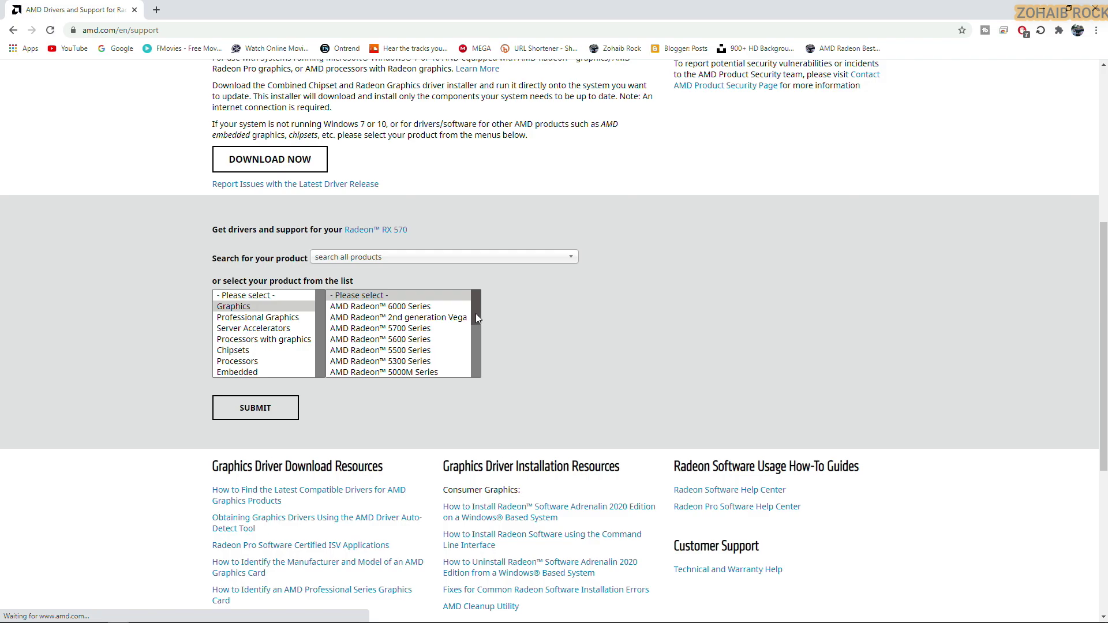
pyautogui.moveTo(477, 318); pyautogui.dragTo(472, 341)
pyautogui.click(462, 333)
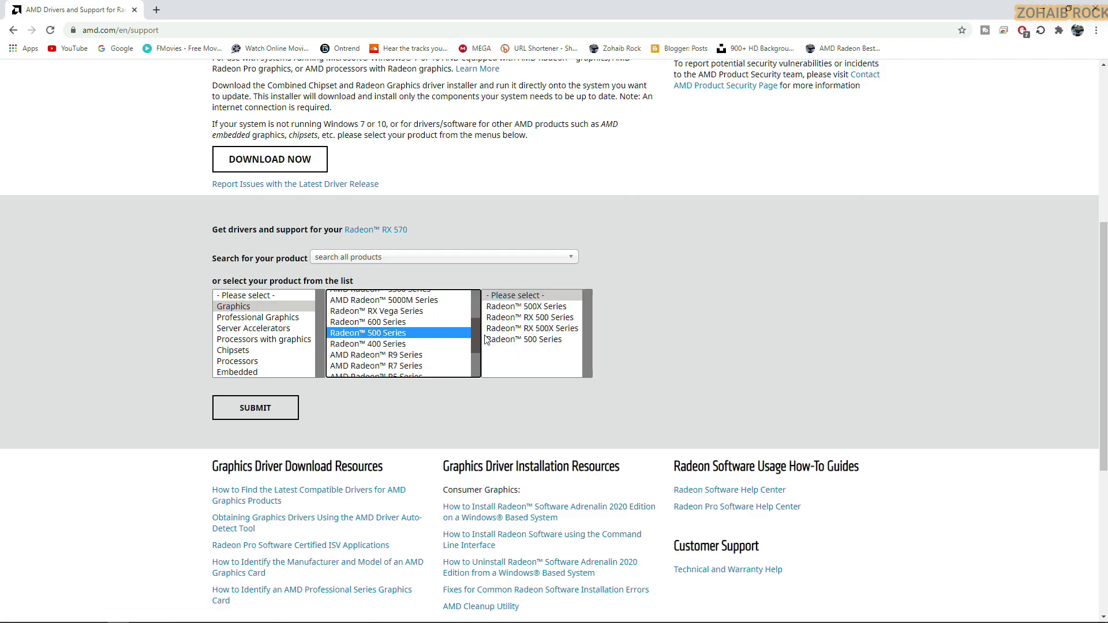
pyautogui.click(532, 324)
pyautogui.click(623, 330)
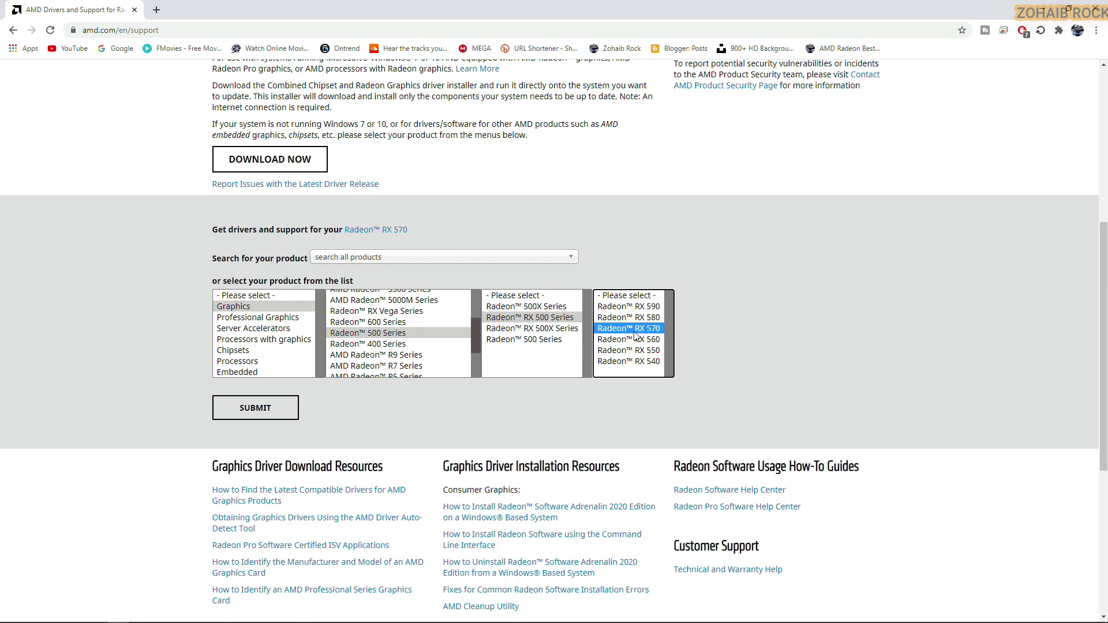
pyautogui.click(273, 402)
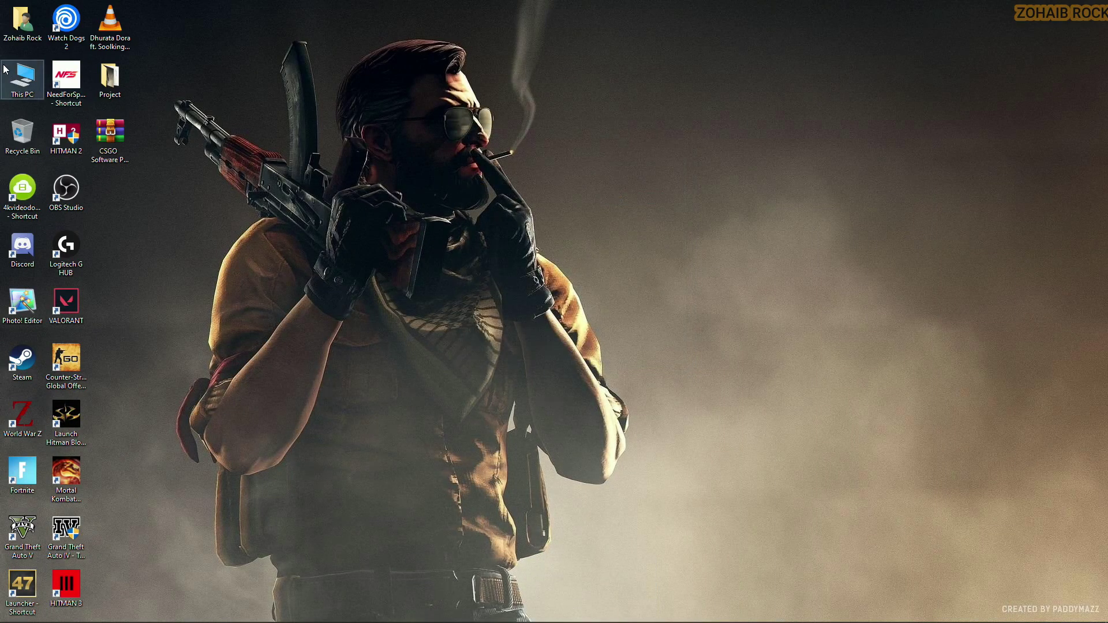
# Check the Windows edition and system type in the properties of This PC, and close the window
pyautogui.rightClick(4, 69)
pyautogui.click(109, 200)
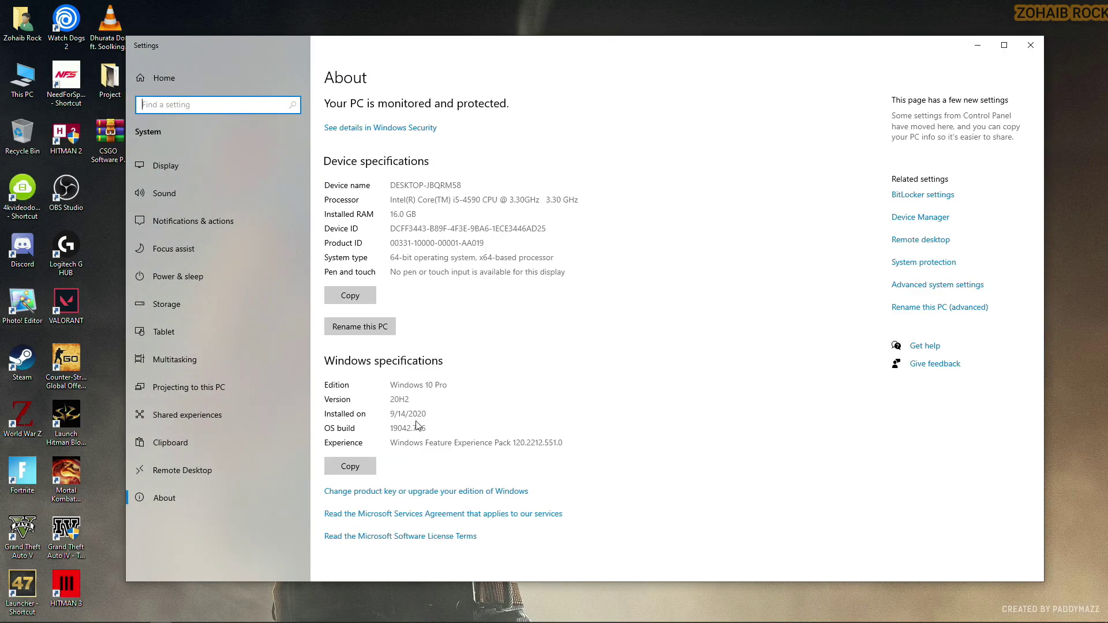
pyautogui.moveTo(390, 385); pyautogui.dragTo(399, 388)
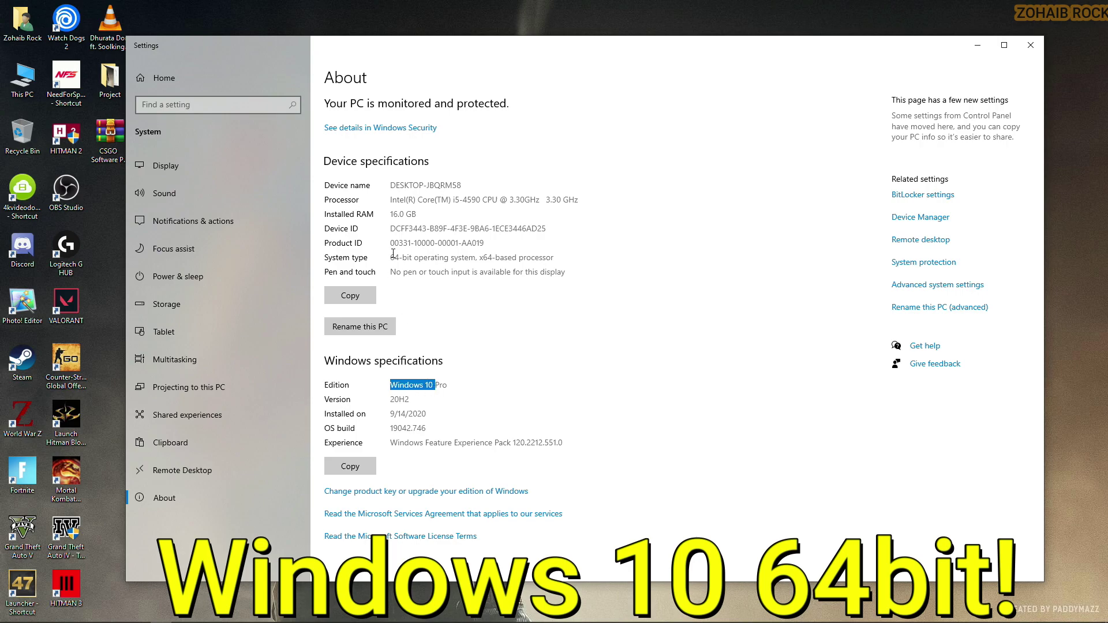
pyautogui.moveTo(392, 257); pyautogui.dragTo(478, 267)
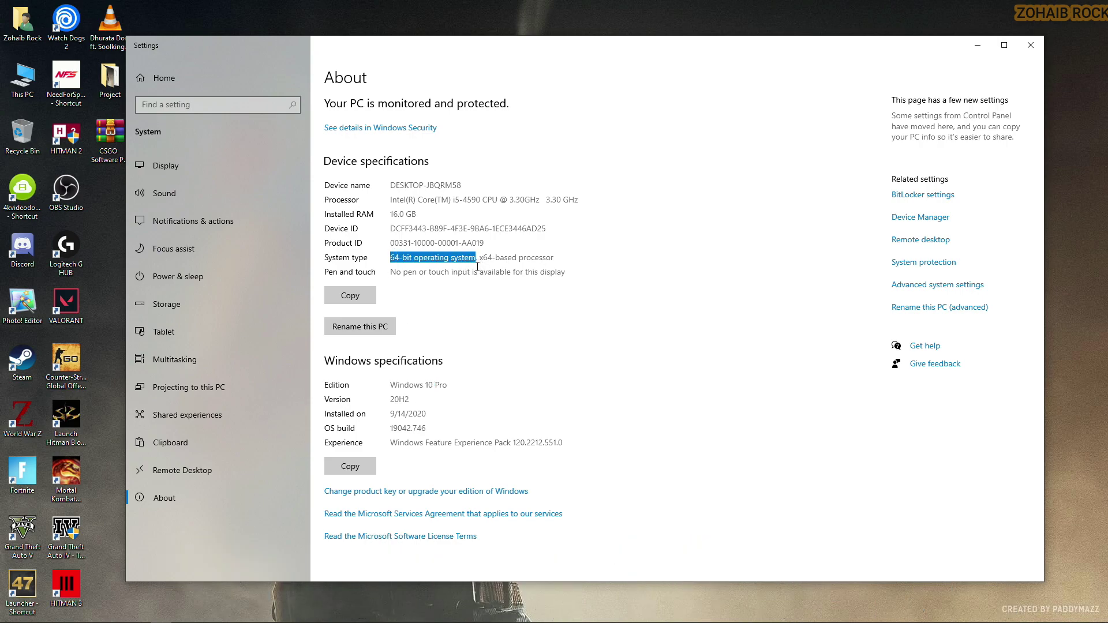
pyautogui.click(1032, 45)
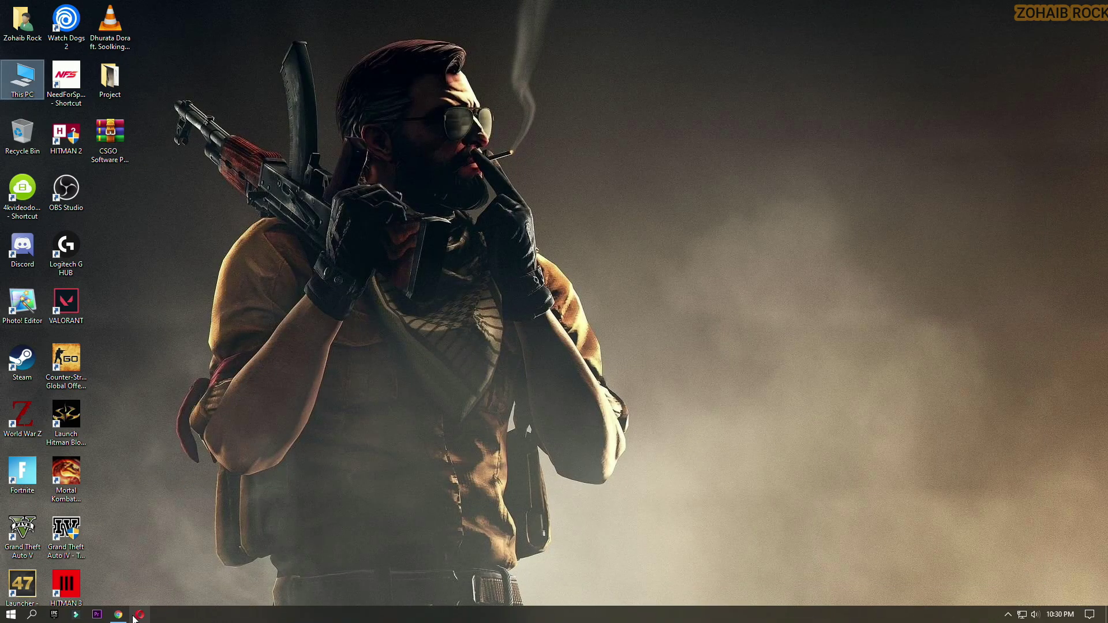
# Back in Chrome, request the Radeon Software Adrenalin 2020 Edition 21.1.1 Optional download under Windows 10 - 64-Bit Edition, and close the page
pyautogui.click(121, 615)
pyautogui.click(186, 388)
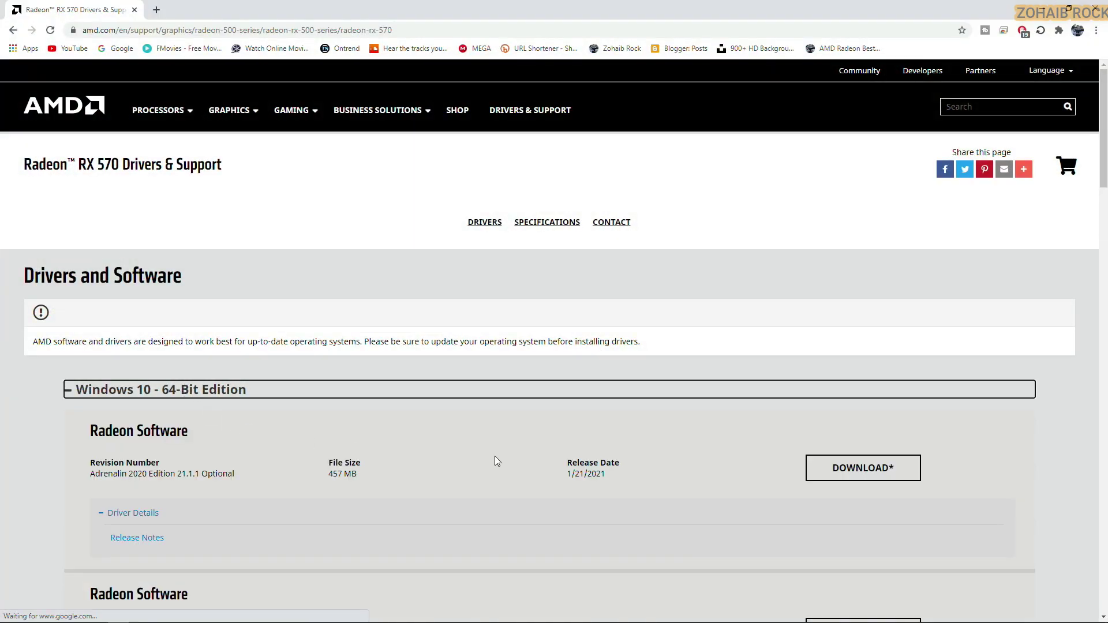
pyautogui.moveTo(565, 461); pyautogui.dragTo(592, 474)
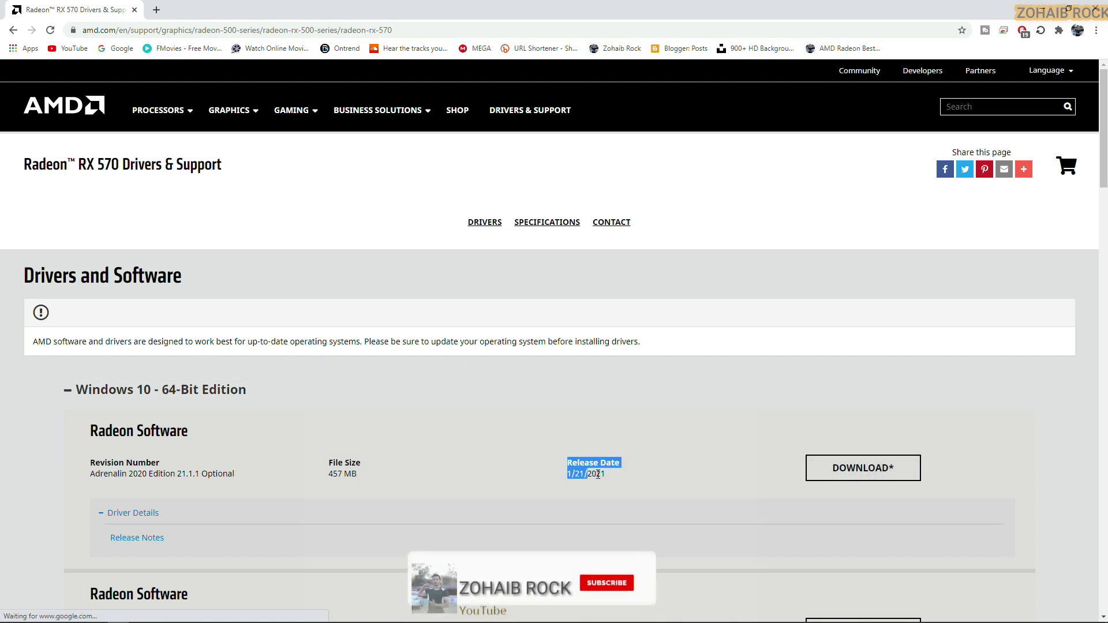
pyautogui.click(636, 485)
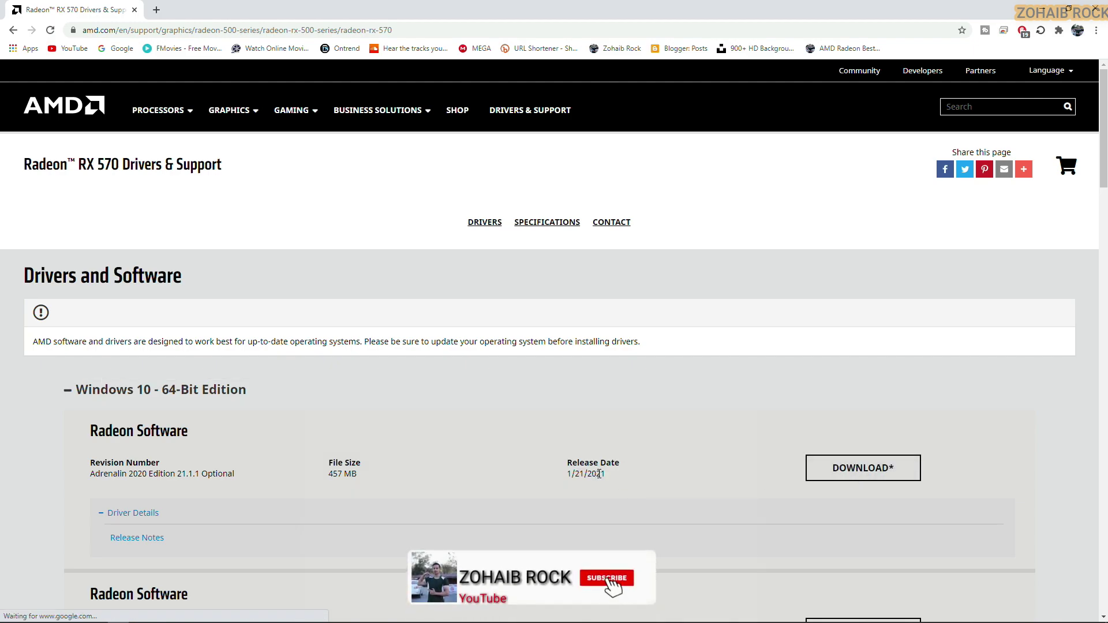
pyautogui.click(853, 481)
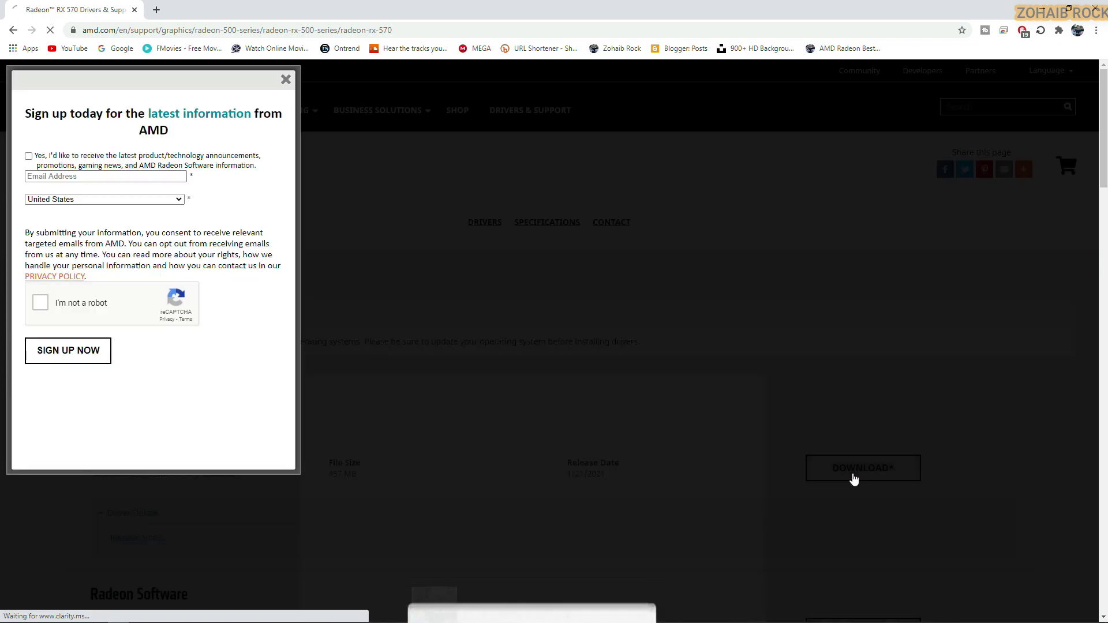
pyautogui.click(134, 10)
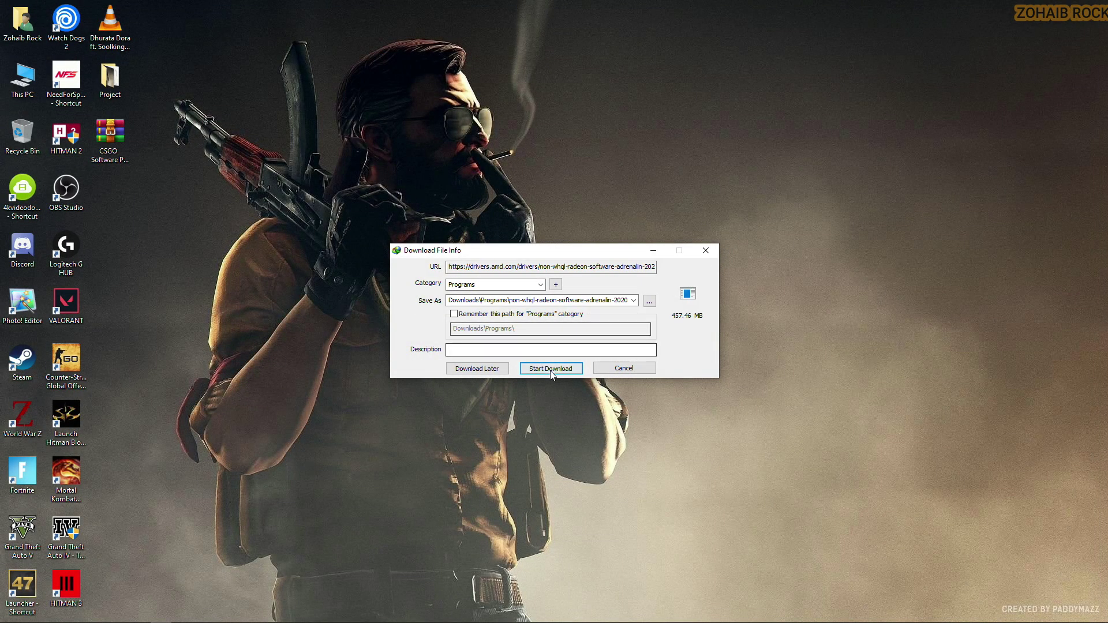
# Cancel the pending Radeon driver download and refresh the desktop
pyautogui.click(629, 369)
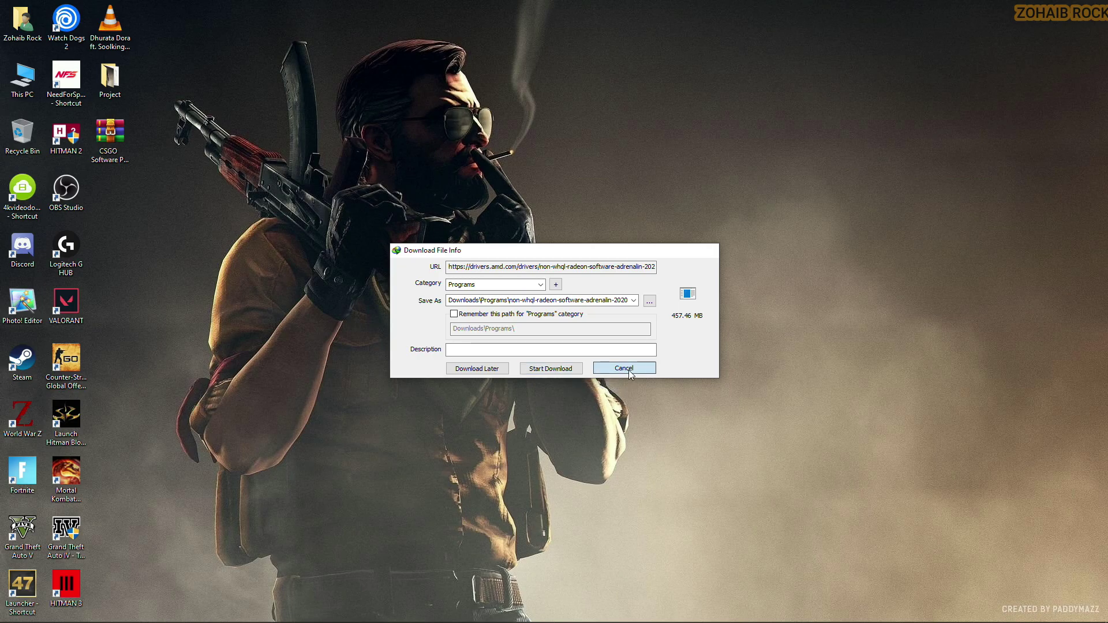
pyautogui.click(583, 367)
pyautogui.rightClick(490, 175)
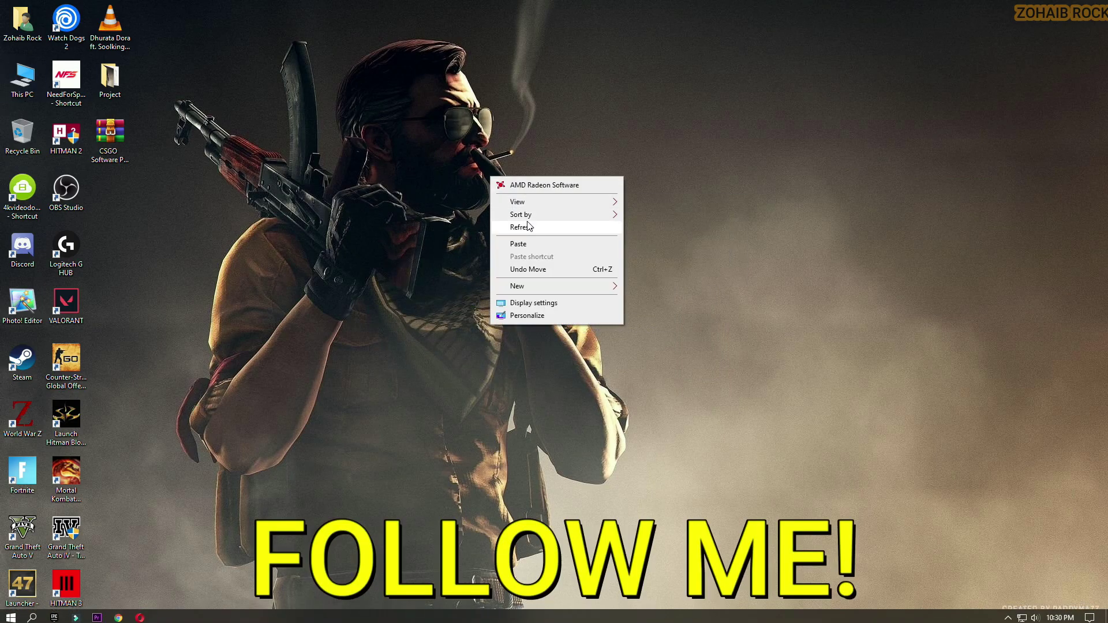
pyautogui.click(528, 225)
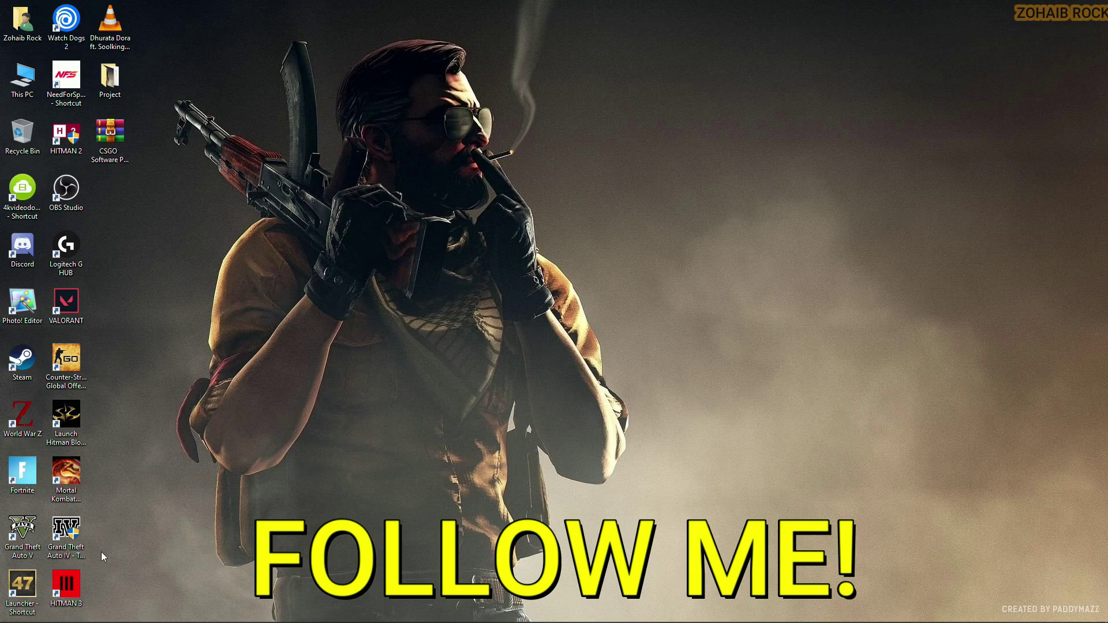
# Search Windows for "power", open the power plan options, review the High performance plan's settings, and close the window
pyautogui.click(35, 619)
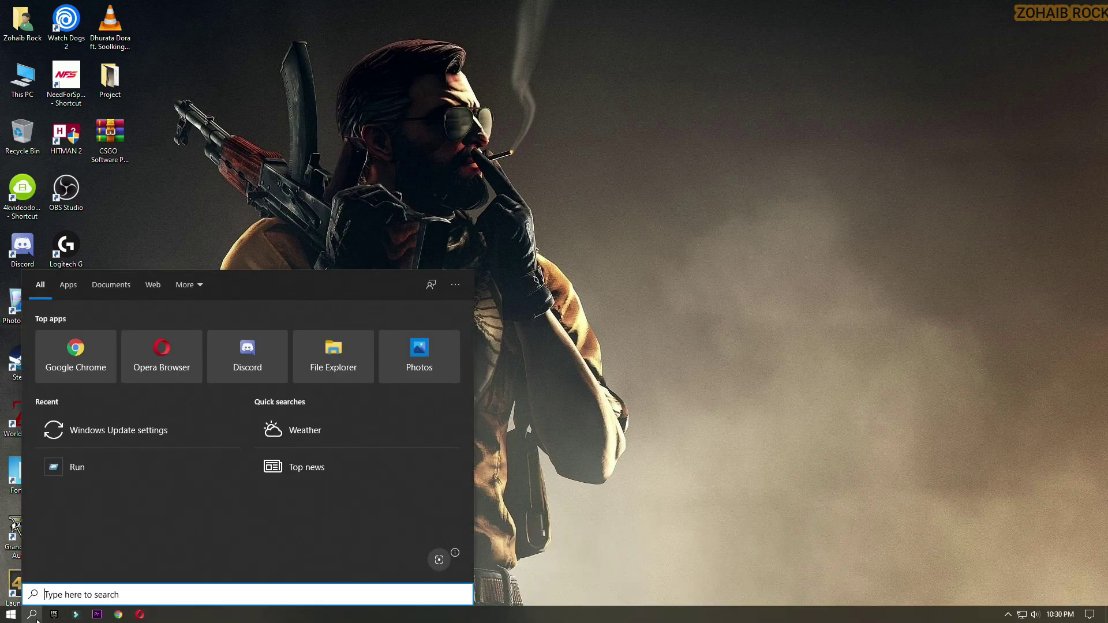
pyautogui.write('power')
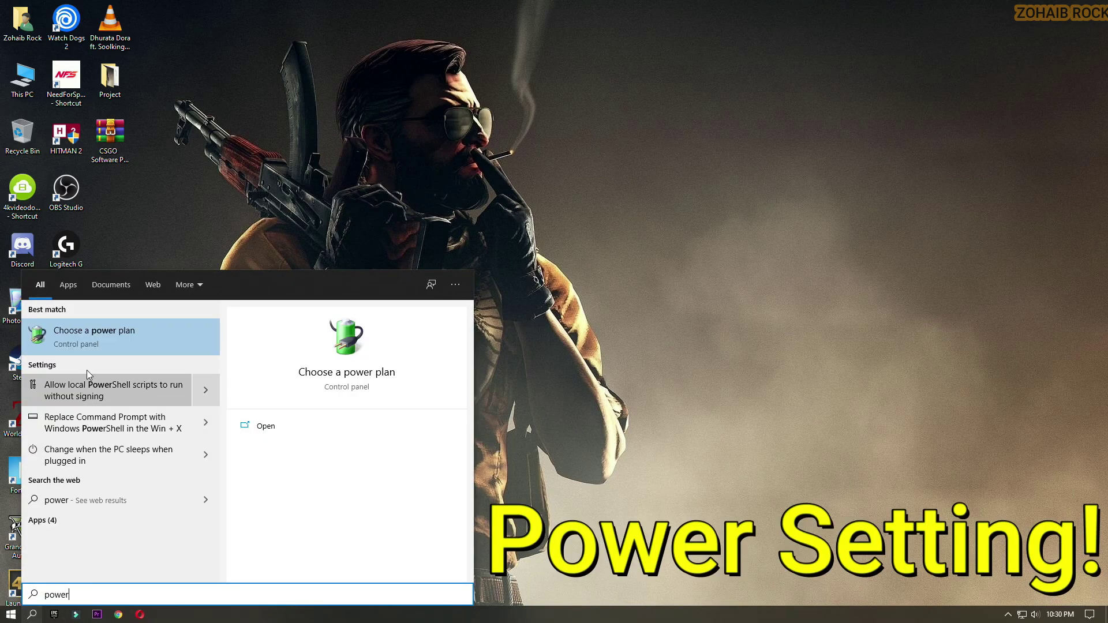
pyautogui.click(112, 335)
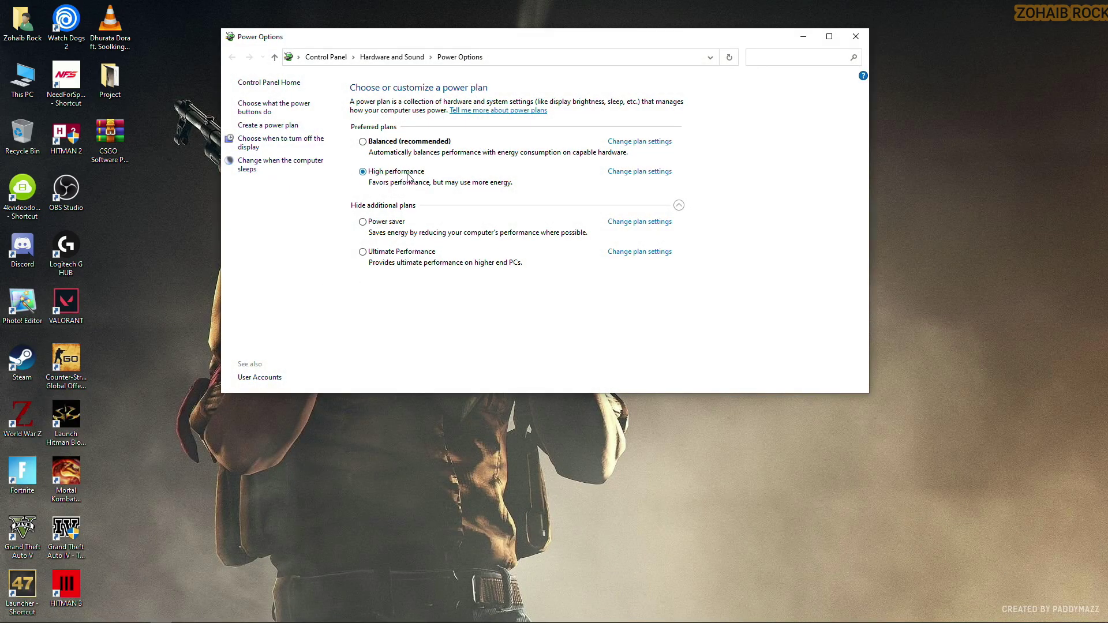
pyautogui.click(646, 176)
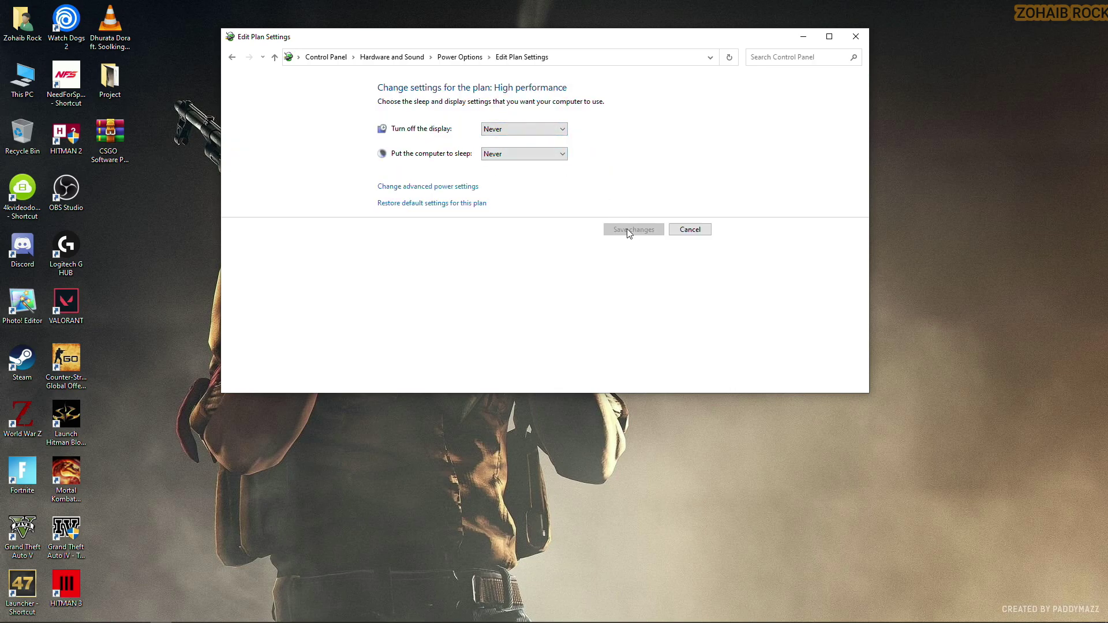
pyautogui.click(859, 38)
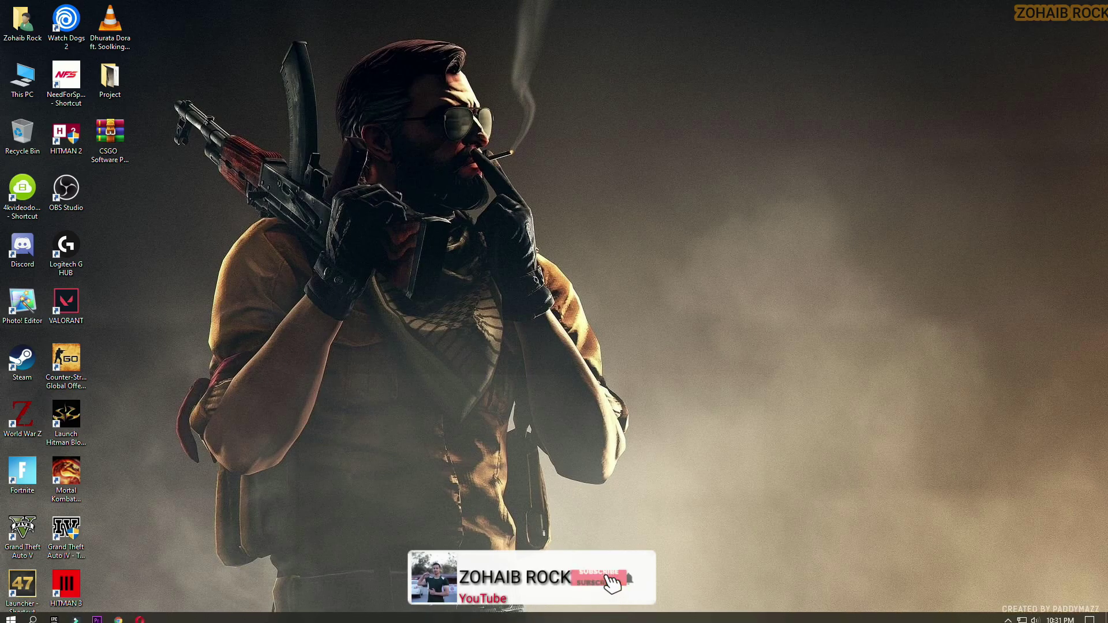
# Search Windows for Run and use it to open the %temp% folder
pyautogui.click(32, 614)
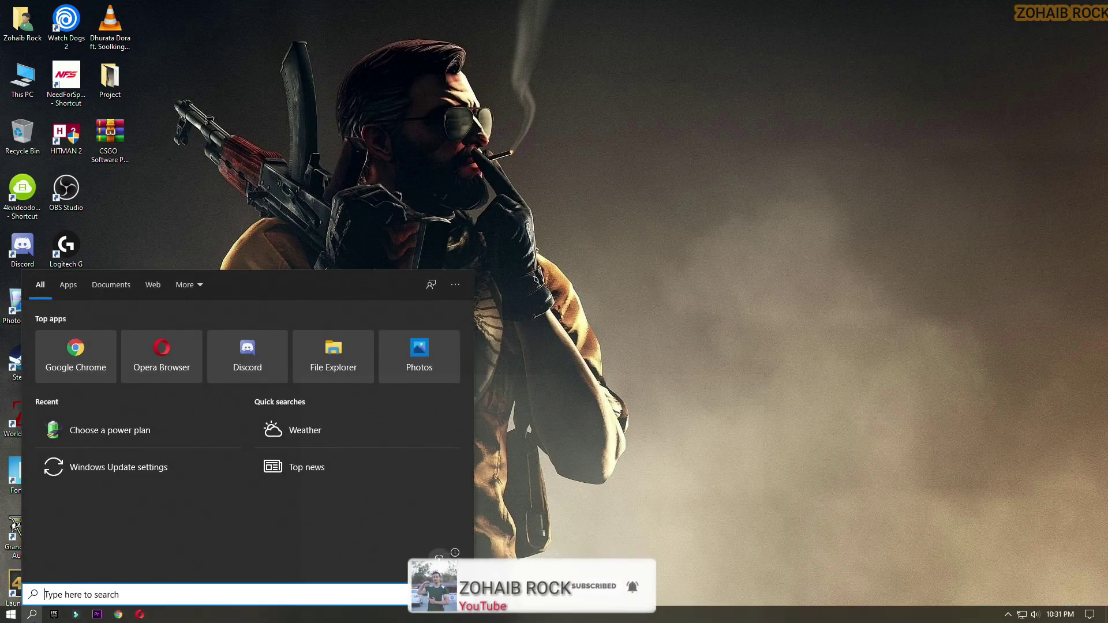
pyautogui.write('run')
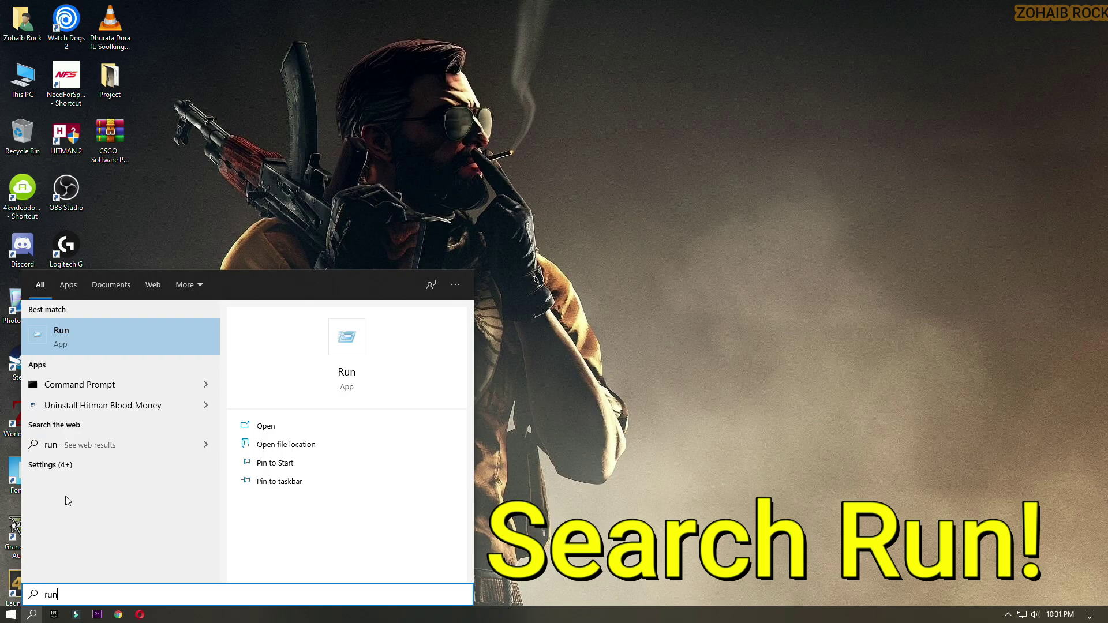
pyautogui.click(106, 353)
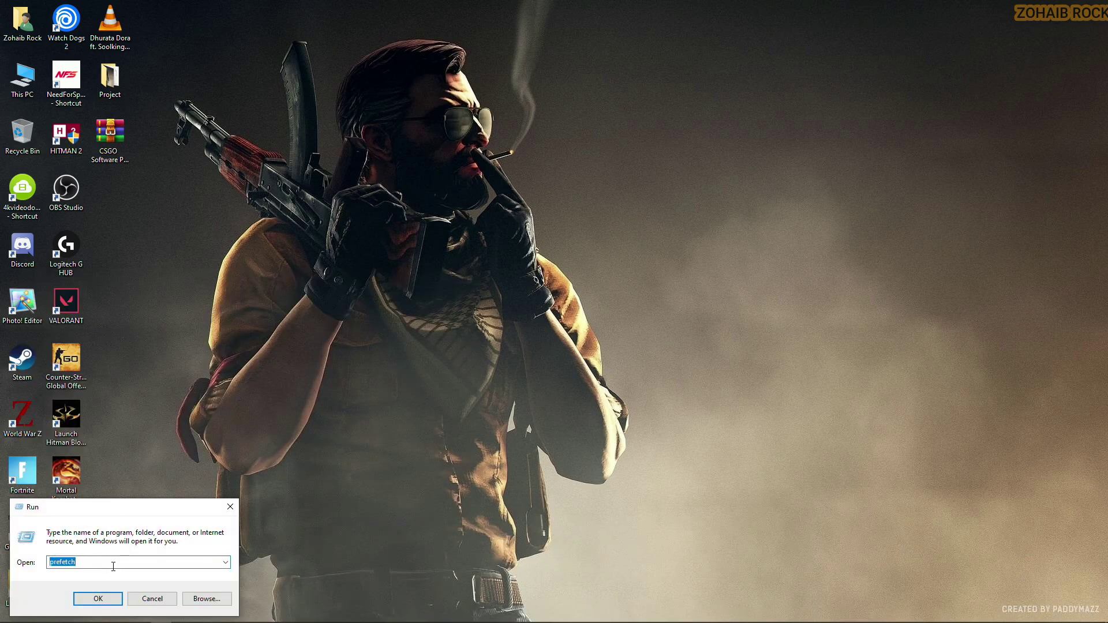
pyautogui.write('%temp%')
pyautogui.press('Return')
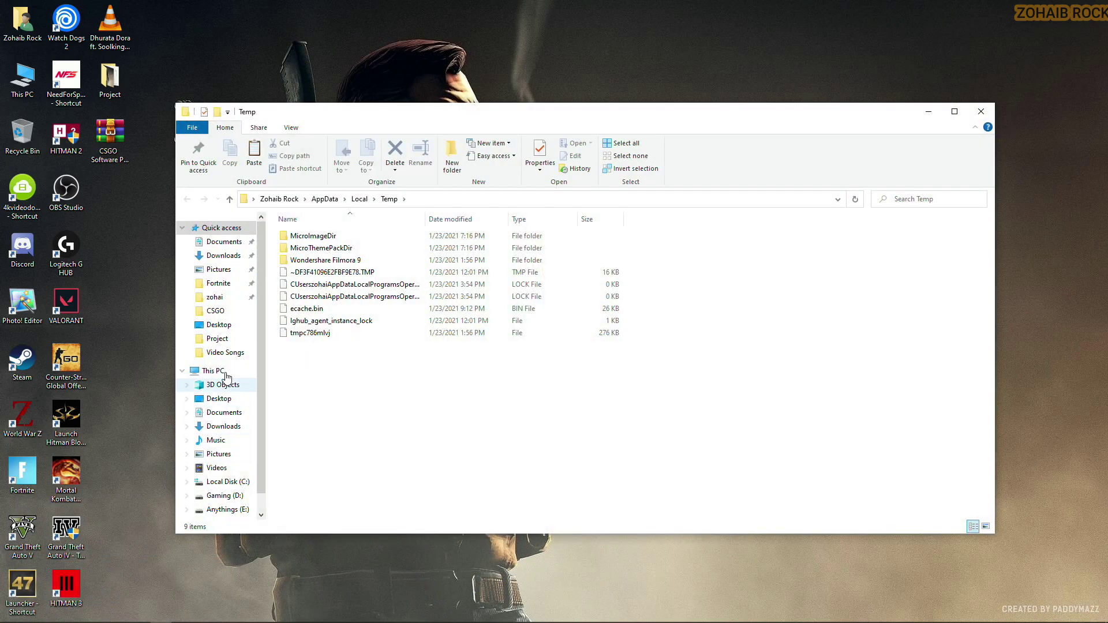
# Delete all items in the user's Temp folder, skipping every file in use, and close the folder
pyautogui.moveTo(348, 379); pyautogui.dragTo(329, 231)
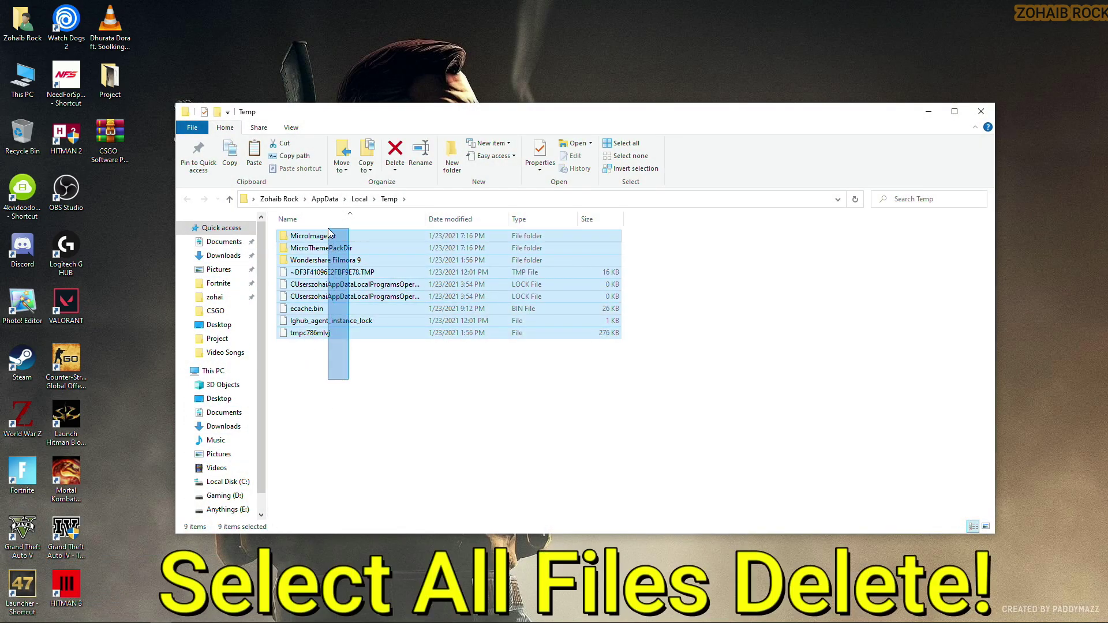
pyautogui.rightClick(317, 288)
pyautogui.click(373, 454)
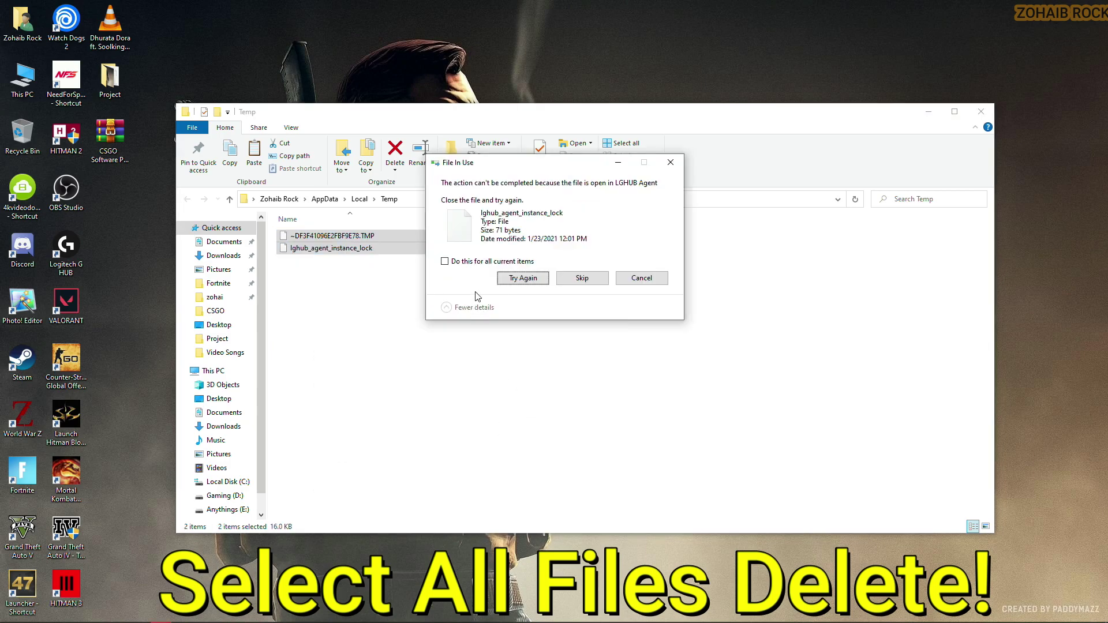
pyautogui.click(473, 261)
pyautogui.click(582, 278)
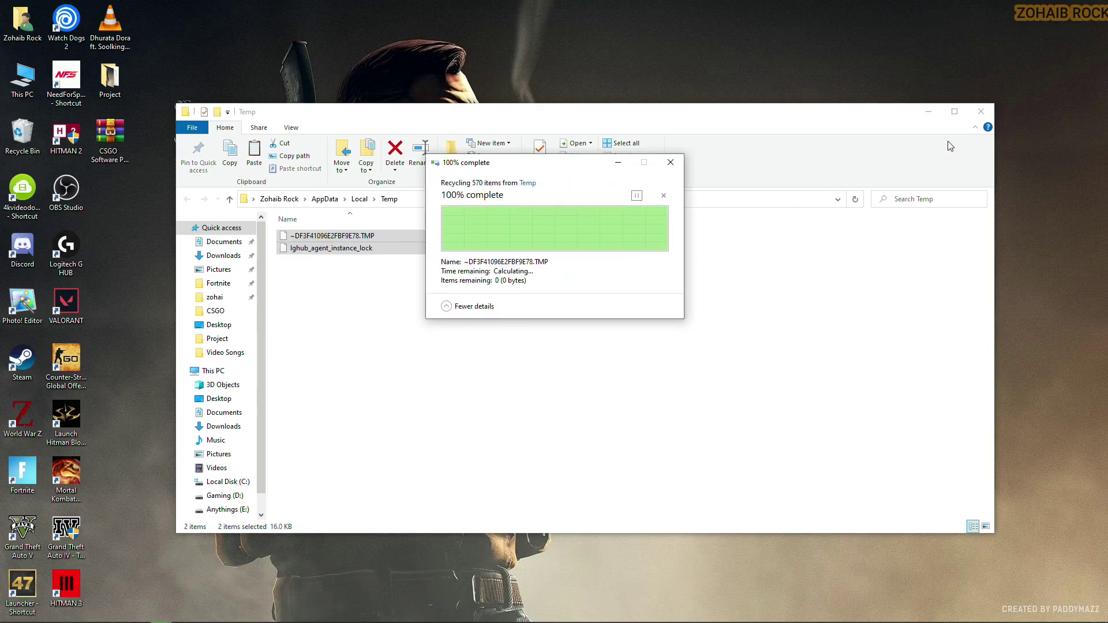
pyautogui.click(981, 111)
# Open the Windows Temp folder by entering "Temp" in Run
pyautogui.click(32, 615)
pyautogui.write('run')
pyautogui.press('Return')
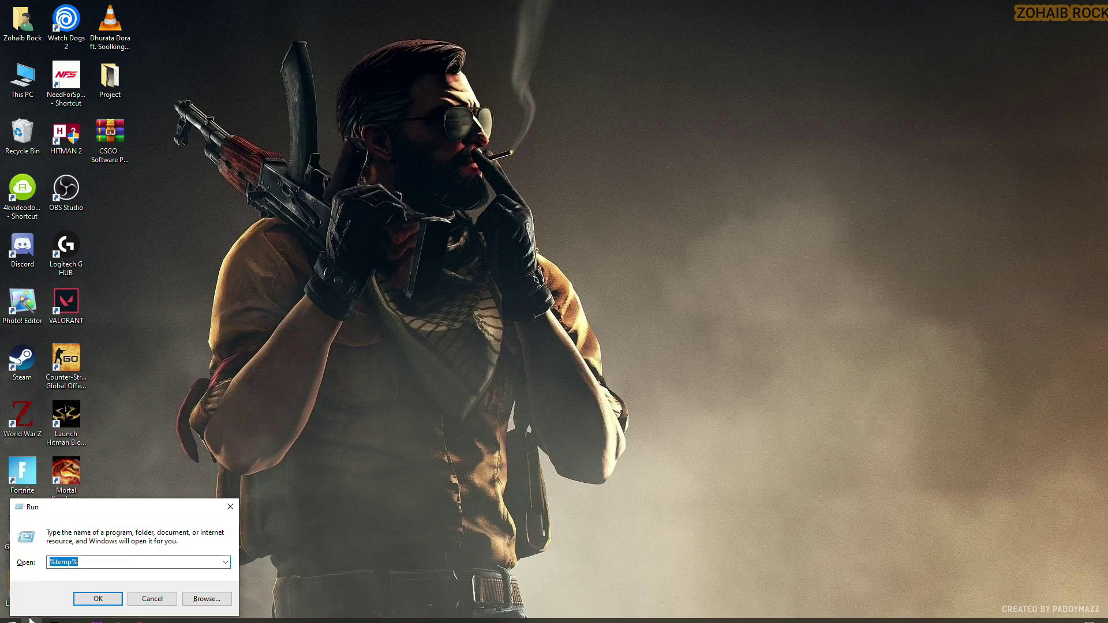
pyautogui.write('T')
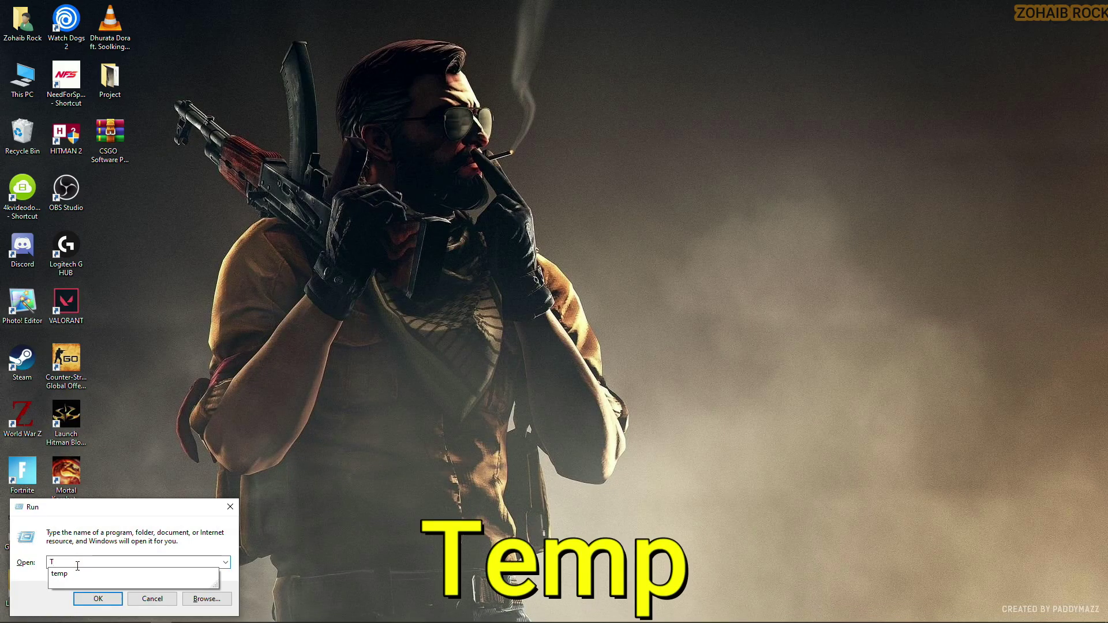
pyautogui.write('emp')
pyautogui.press('Return')
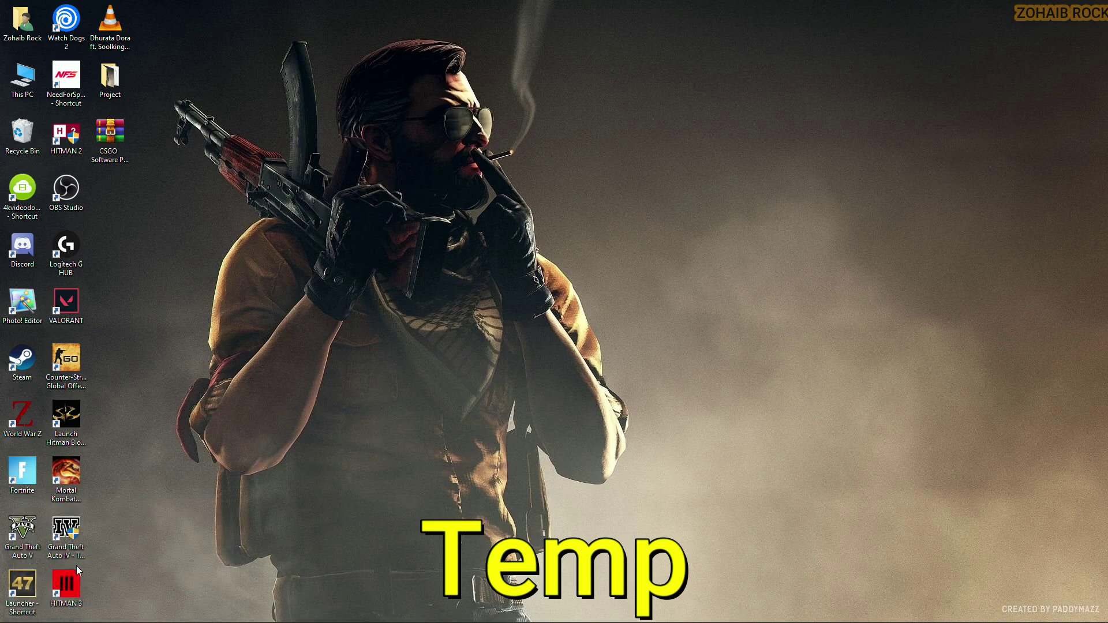
# Delete all files and folders in the Windows Temp folder and close it
pyautogui.moveTo(381, 404); pyautogui.dragTo(346, 233)
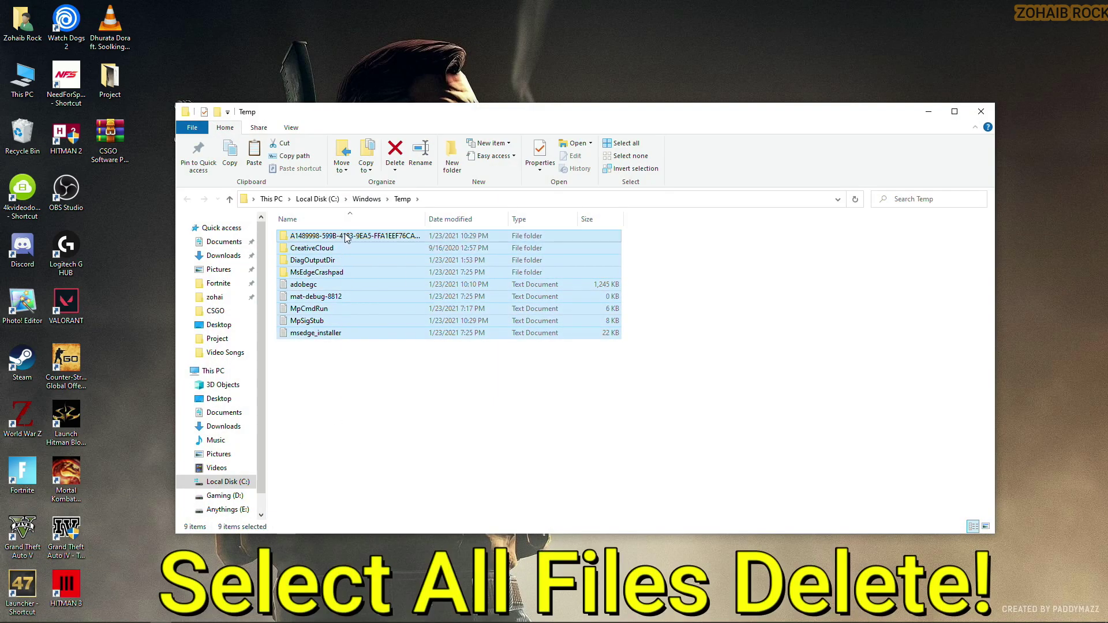
pyautogui.rightClick(345, 234)
pyautogui.click(417, 449)
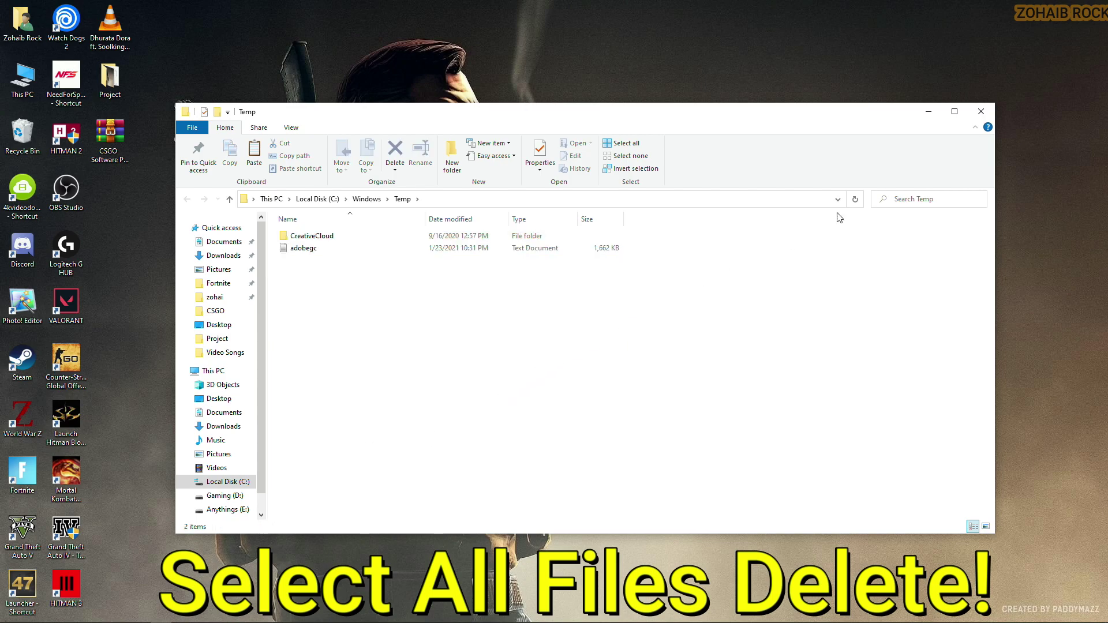
pyautogui.click(976, 116)
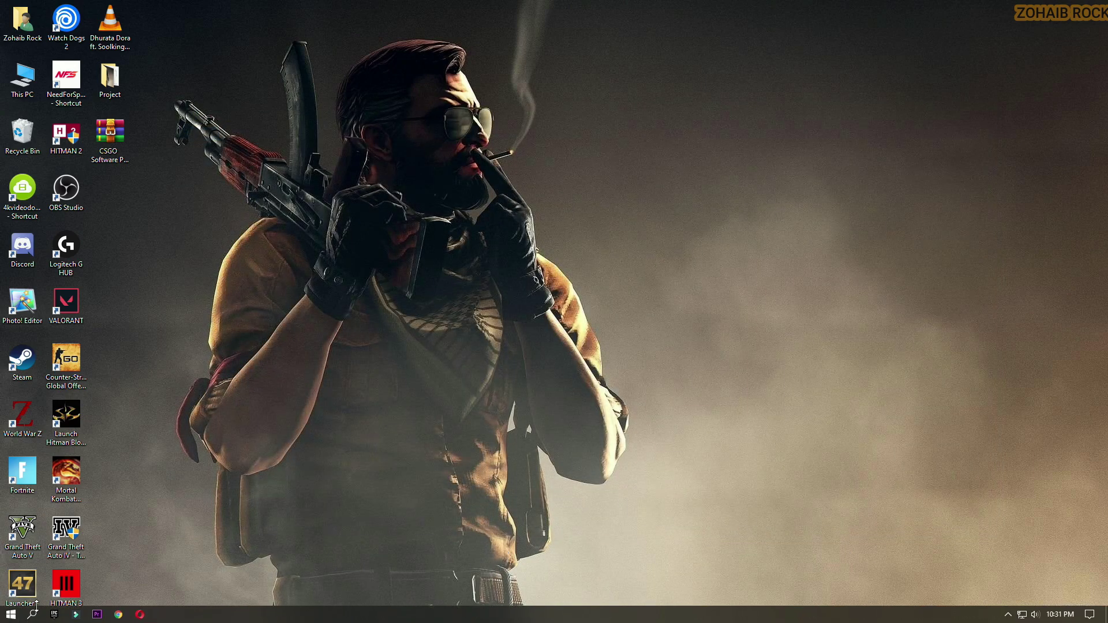
# Open the Windows Prefetch folder by running "prefetch" from Run
pyautogui.click(33, 614)
pyautogui.write('ru')
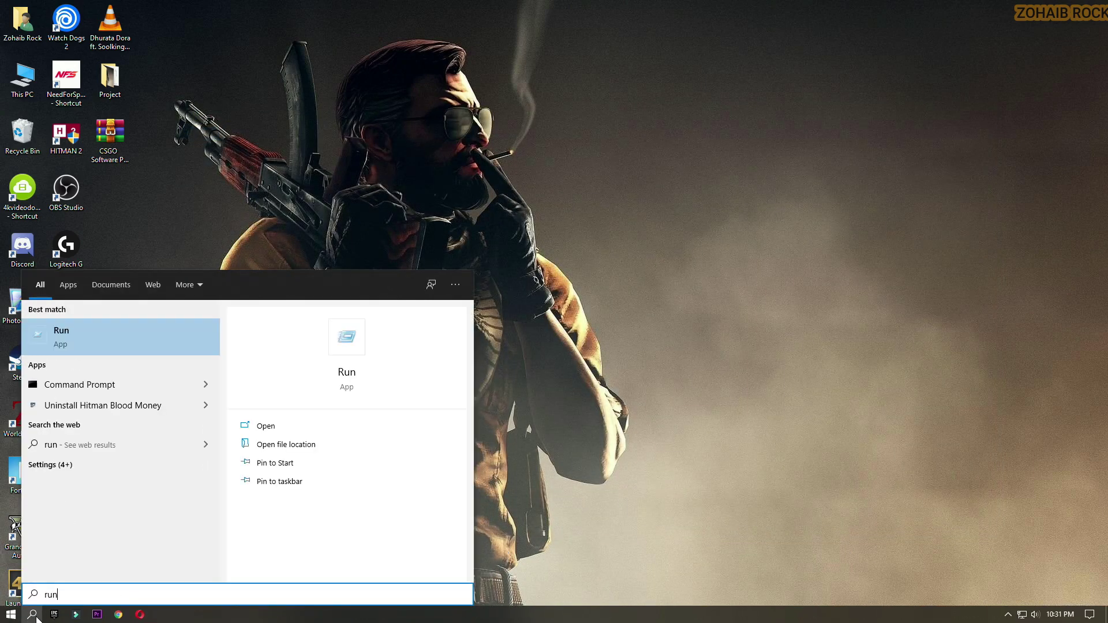
pyautogui.write('n')
pyautogui.press('Return')
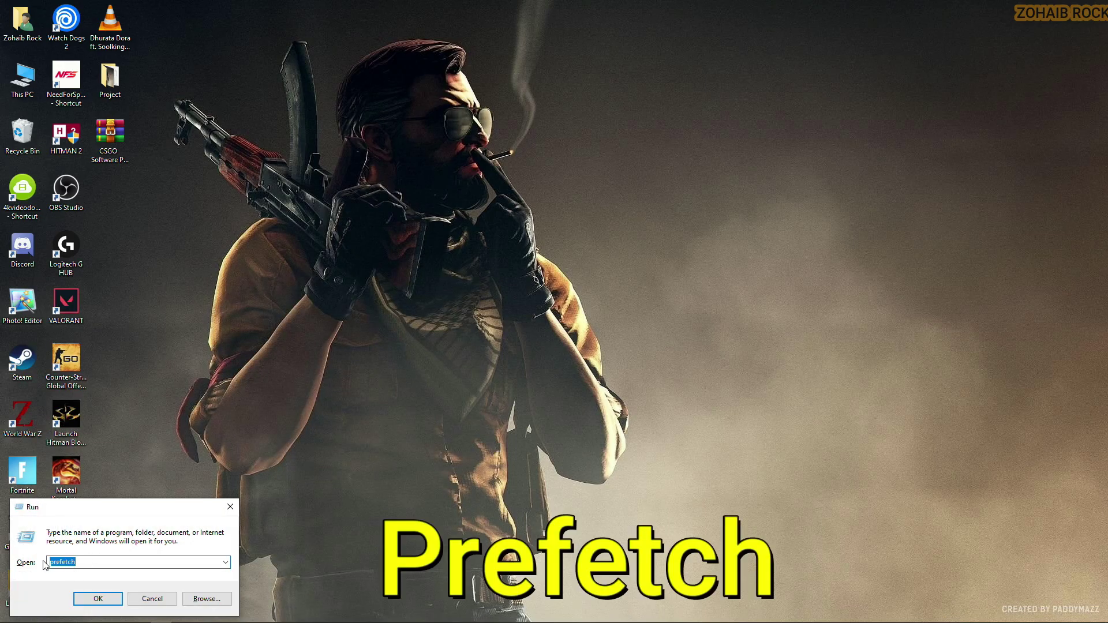
pyautogui.click(98, 599)
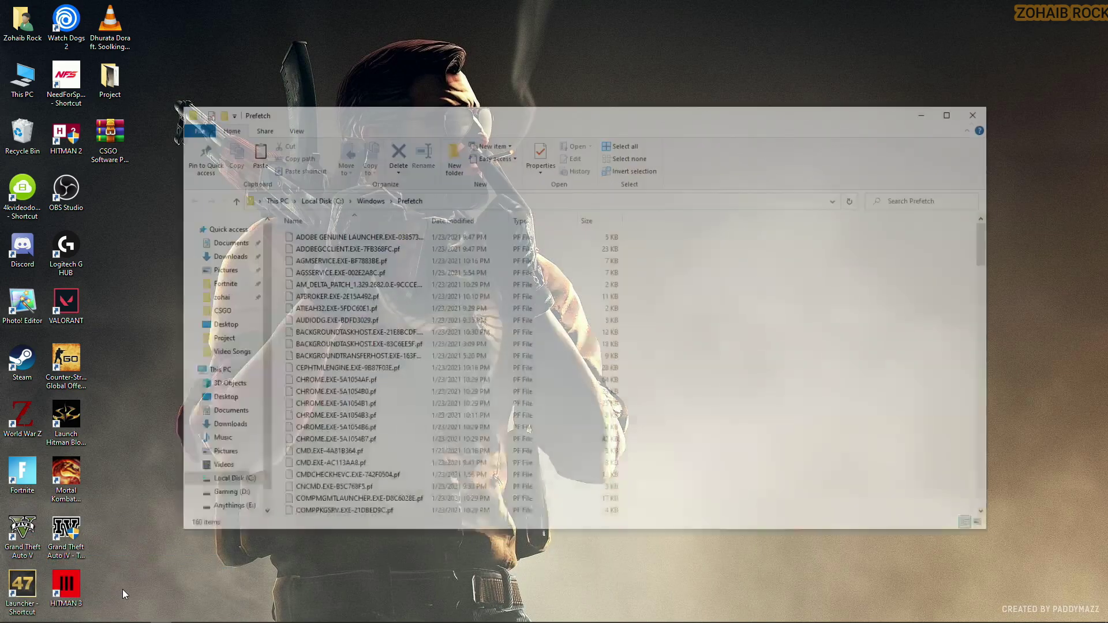
# Delete all files in the Prefetch folder, skipping the file in use, and close the folder
pyautogui.hotkey('ctrl', 'a')
pyautogui.rightClick(323, 241)
pyautogui.press('Escape')
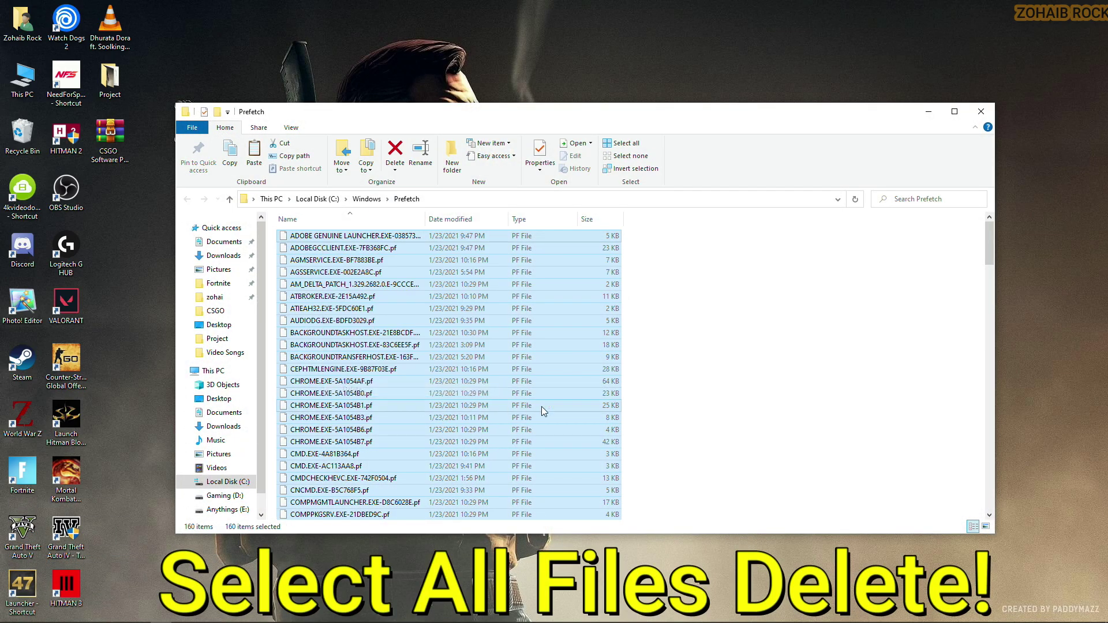
pyautogui.press('Delete')
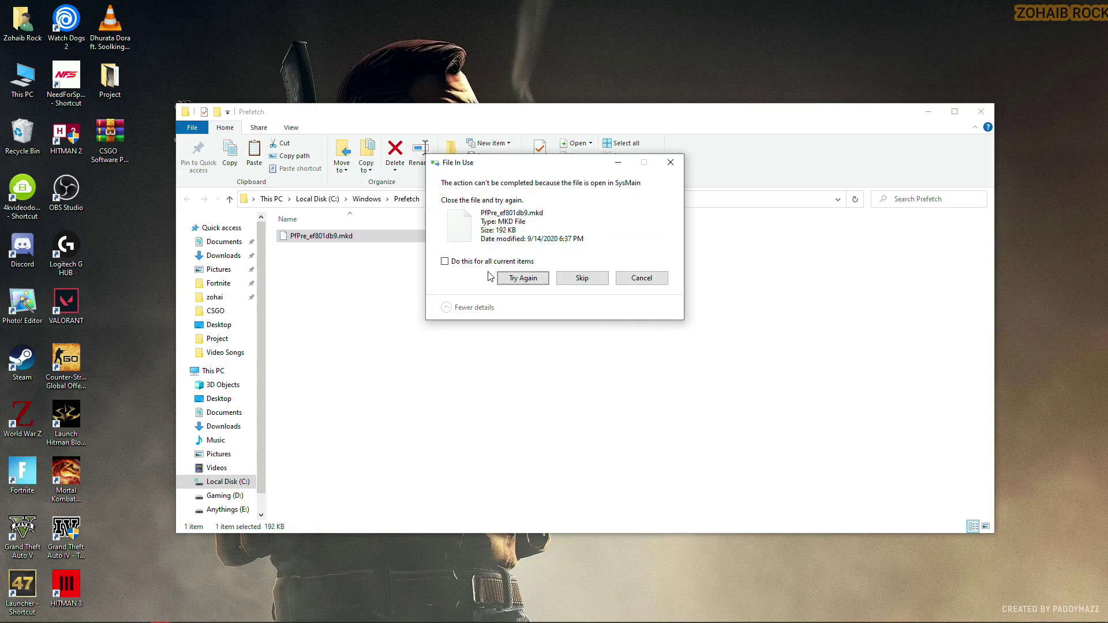
pyautogui.click(598, 280)
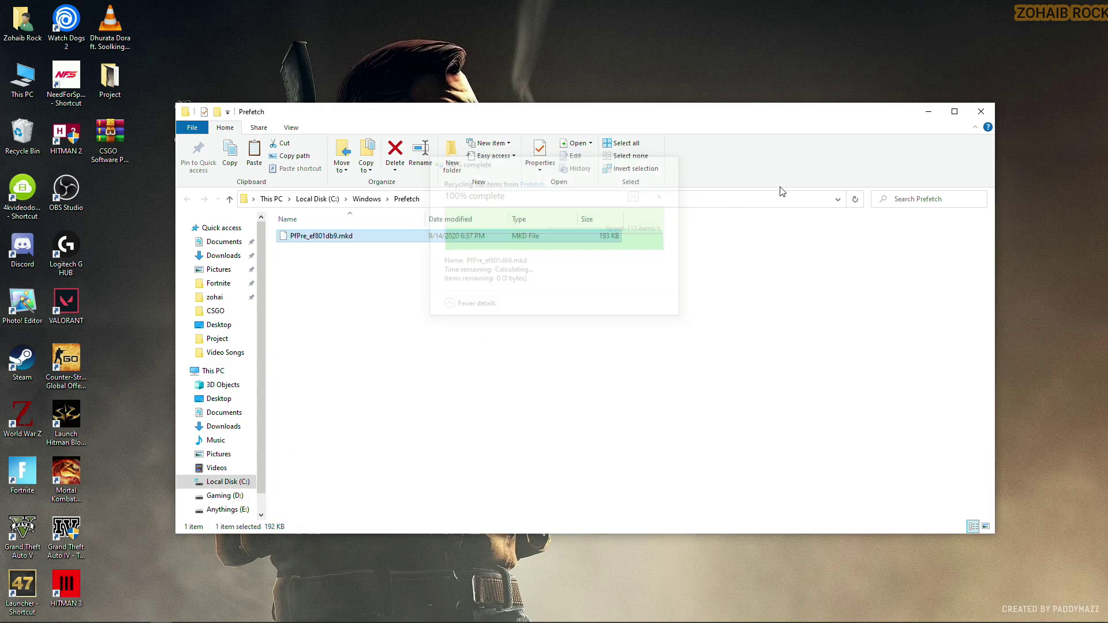
pyautogui.click(988, 117)
# Refresh the desktop, and open the Graphics settings page through the Gaming category of Windows Settings
pyautogui.rightClick(540, 294)
pyautogui.click(562, 343)
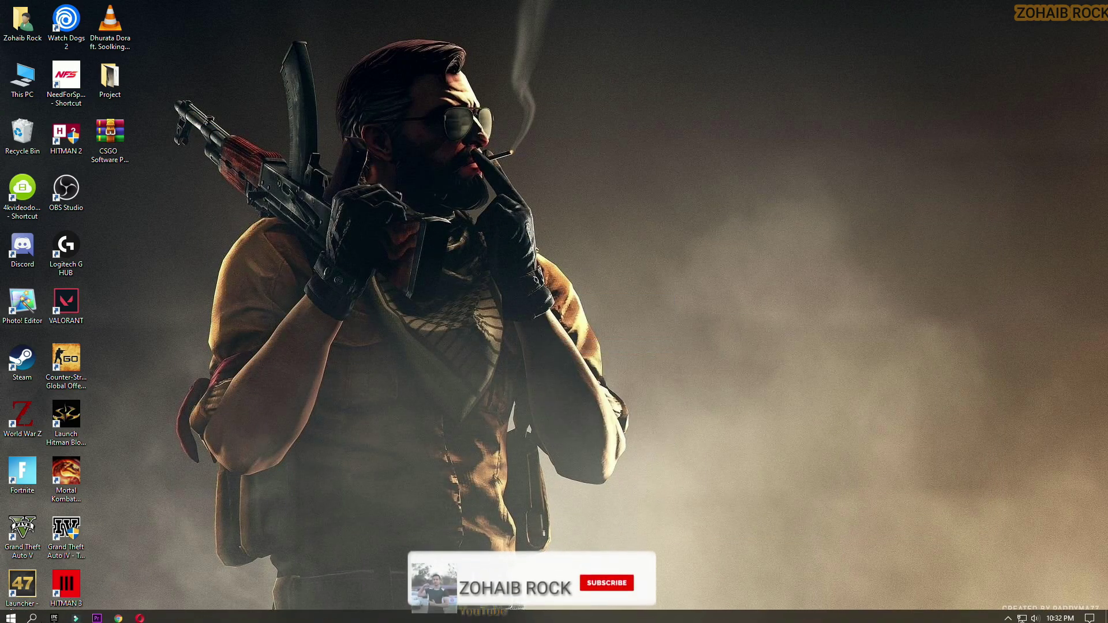
pyautogui.click(10, 614)
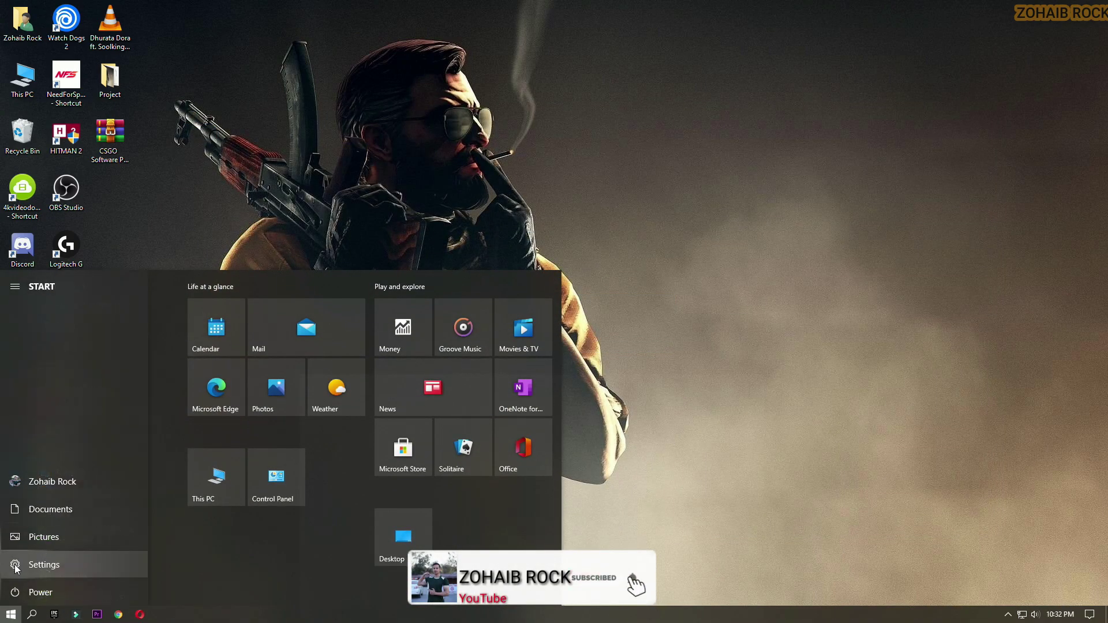
pyautogui.click(75, 570)
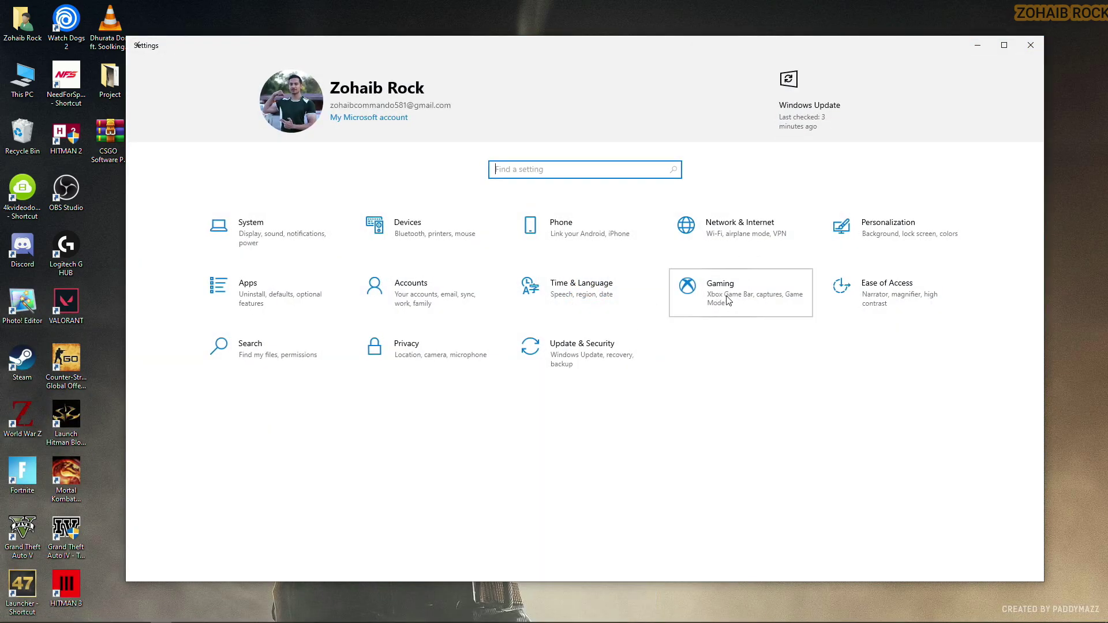
pyautogui.click(728, 301)
pyautogui.click(935, 116)
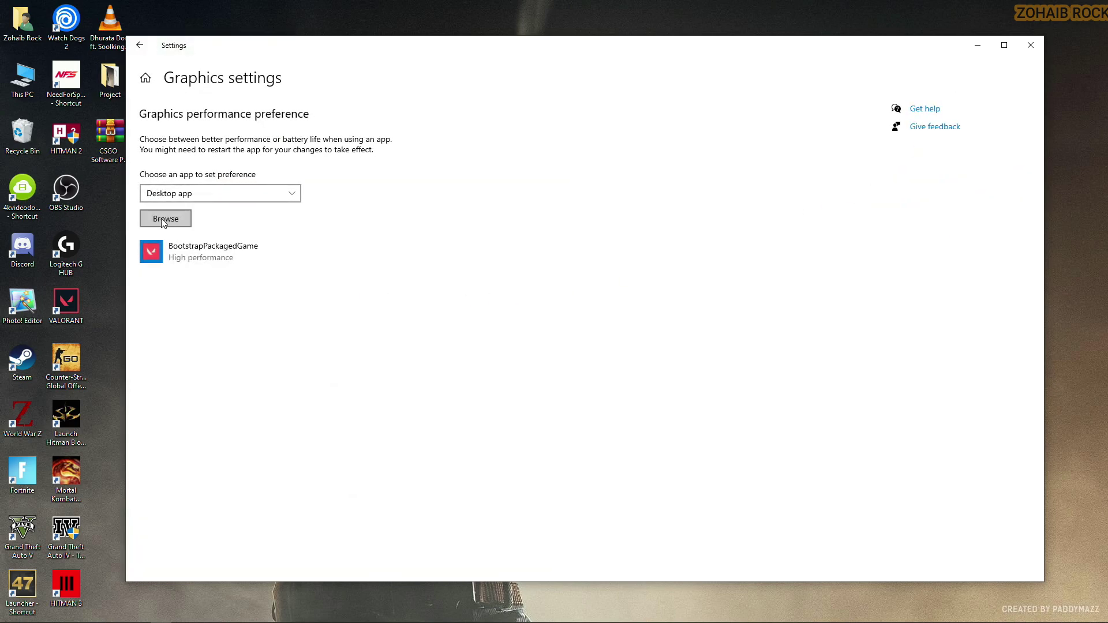
# Add the csgo application from D:\Program Files\CSGO\steamapps\common\Counter-Strike Global Offensive\csgo\cfg to the graphics performance preference list
pyautogui.click(171, 221)
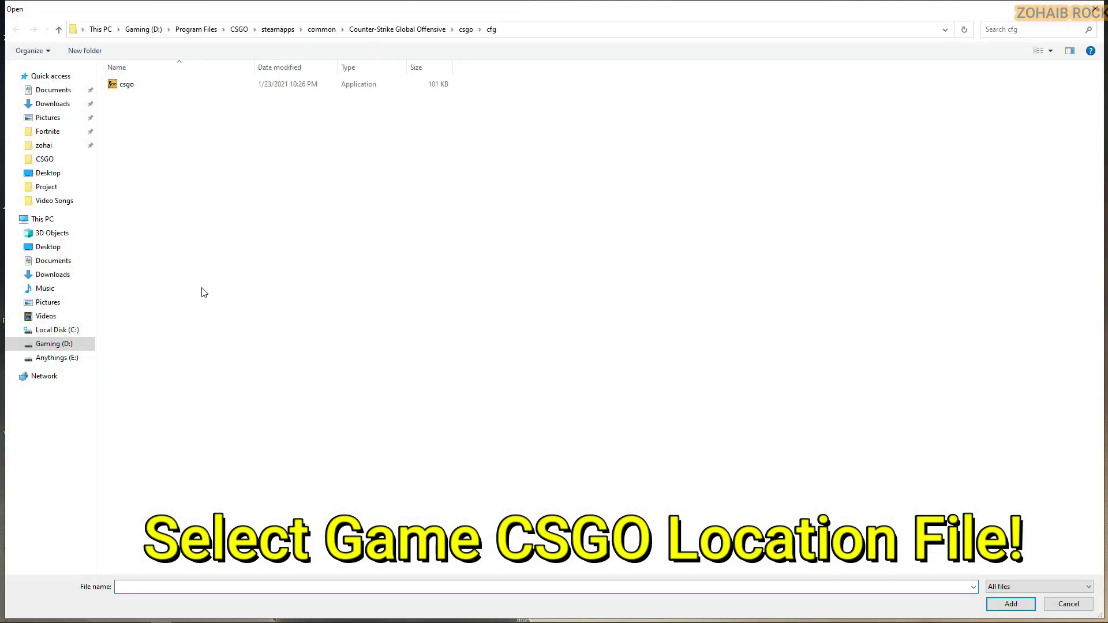
pyautogui.click(54, 344)
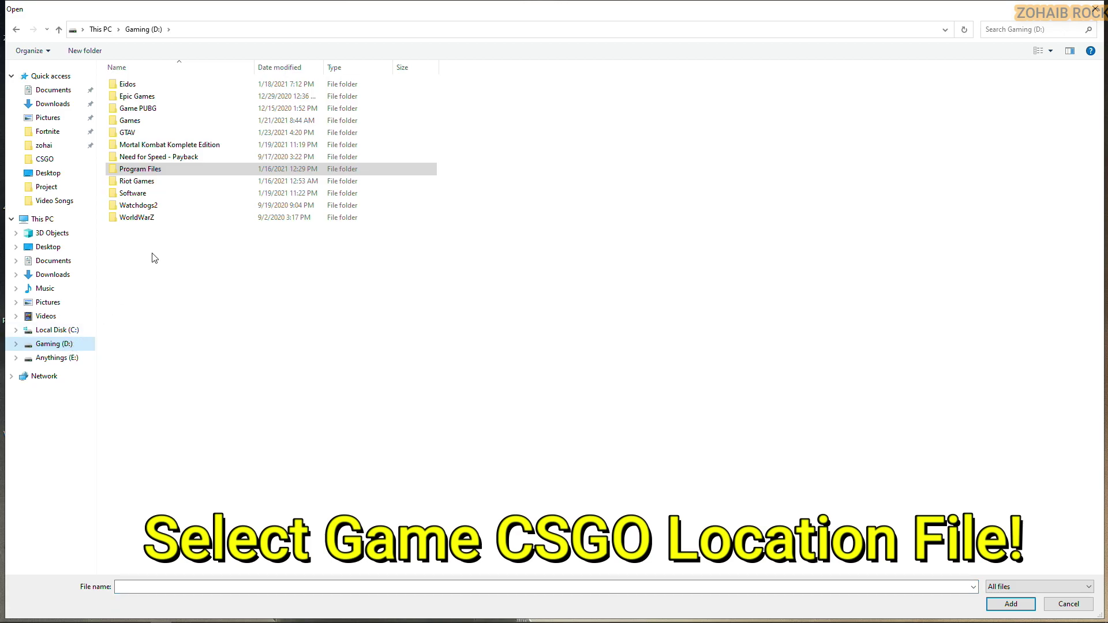
pyautogui.doubleClick(149, 171)
pyautogui.doubleClick(142, 110)
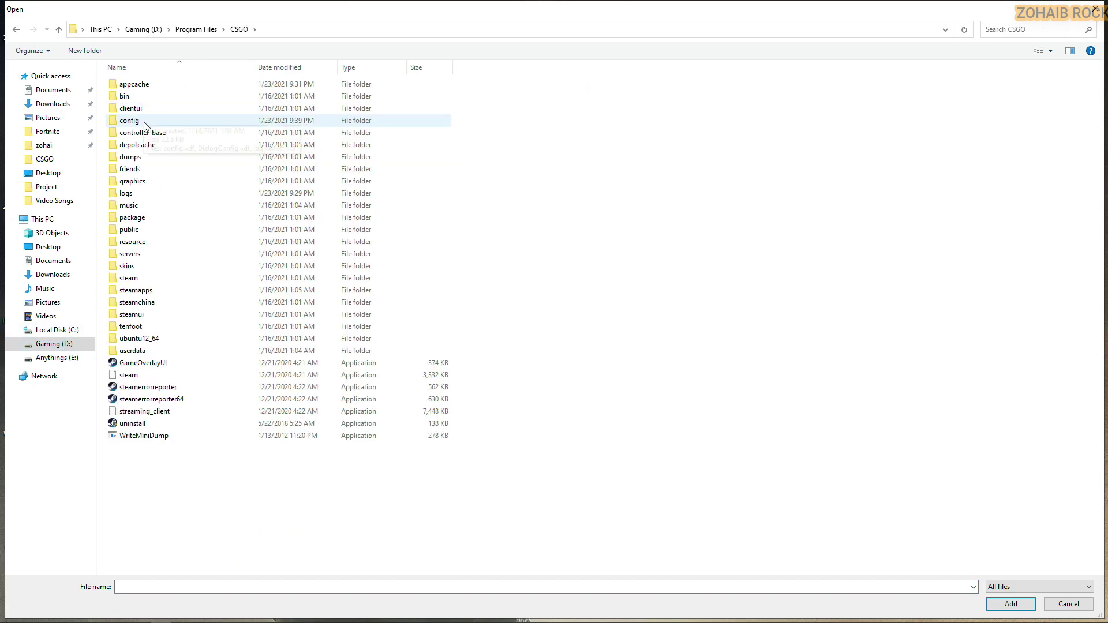
pyautogui.doubleClick(135, 291)
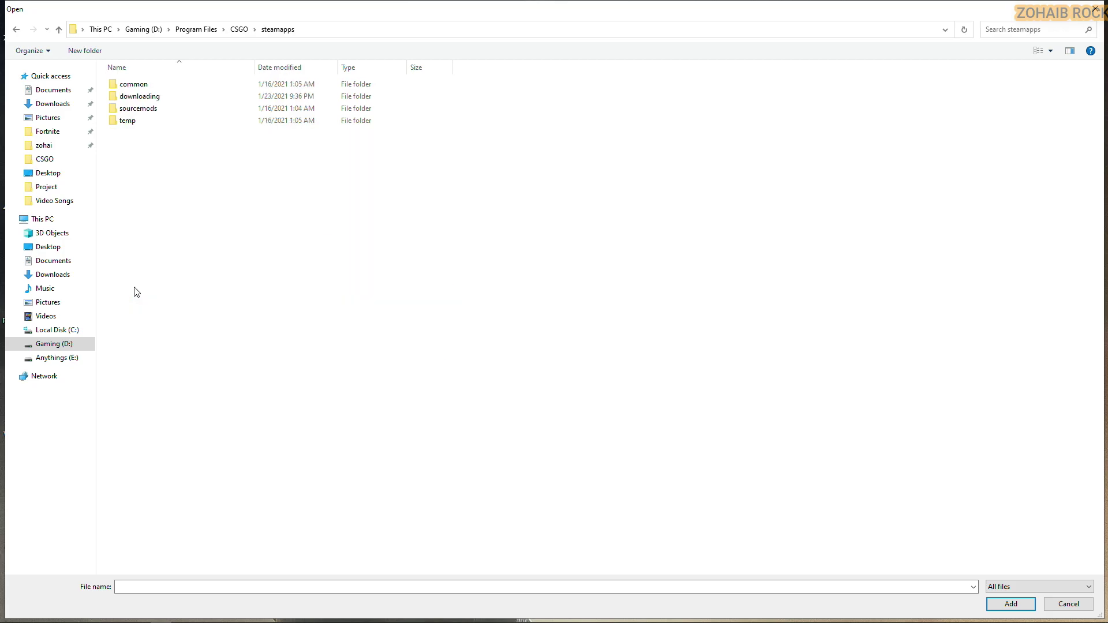
pyautogui.doubleClick(156, 84)
pyautogui.doubleClick(166, 84)
pyautogui.click(160, 86)
pyautogui.doubleClick(161, 86)
pyautogui.doubleClick(158, 85)
pyautogui.doubleClick(158, 85)
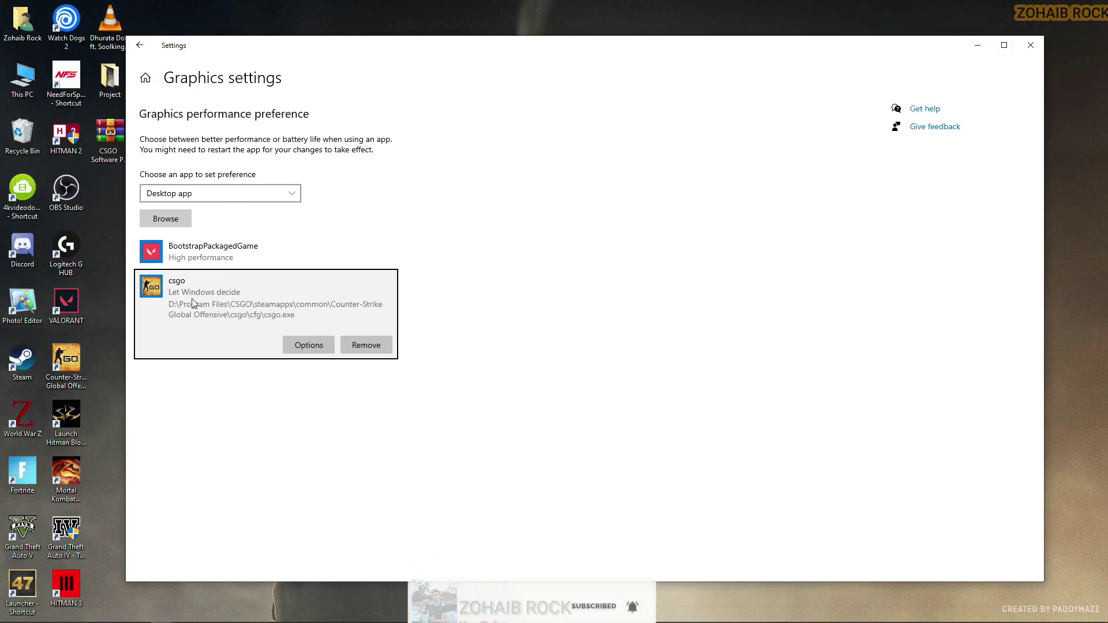
# Set the csgo app's graphics preference to High performance, save it, and close Settings
pyautogui.click(305, 346)
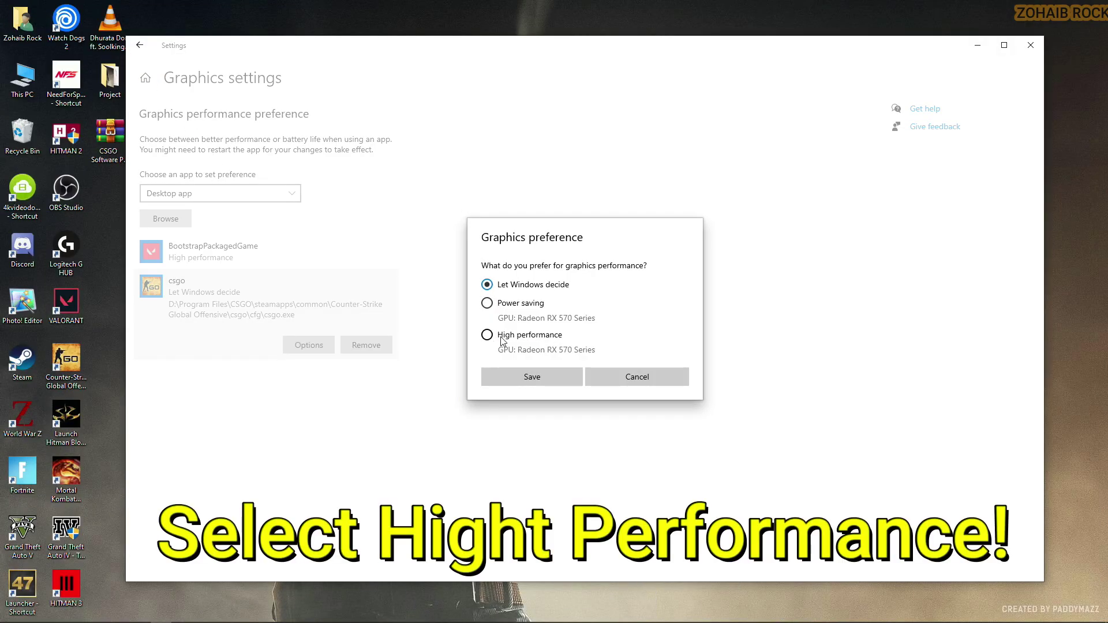
pyautogui.click(539, 376)
pyautogui.click(1026, 51)
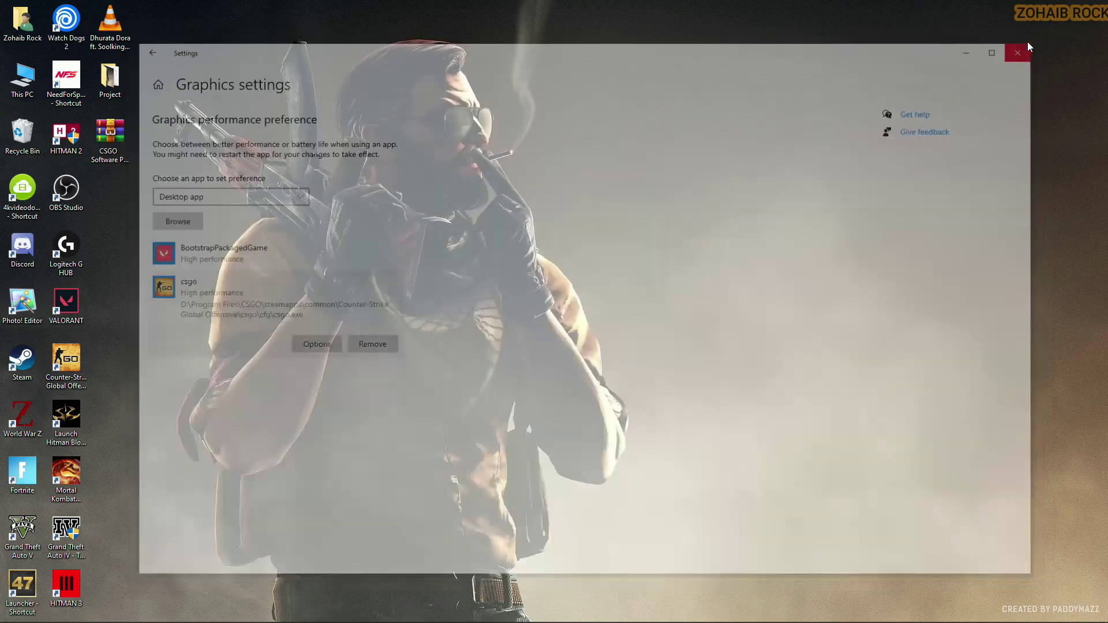
# Switch to Chrome and read the download link instructions on the AMD Radeon Best Setting For CSGO blog page
pyautogui.rightClick(494, 226)
pyautogui.click(98, 144)
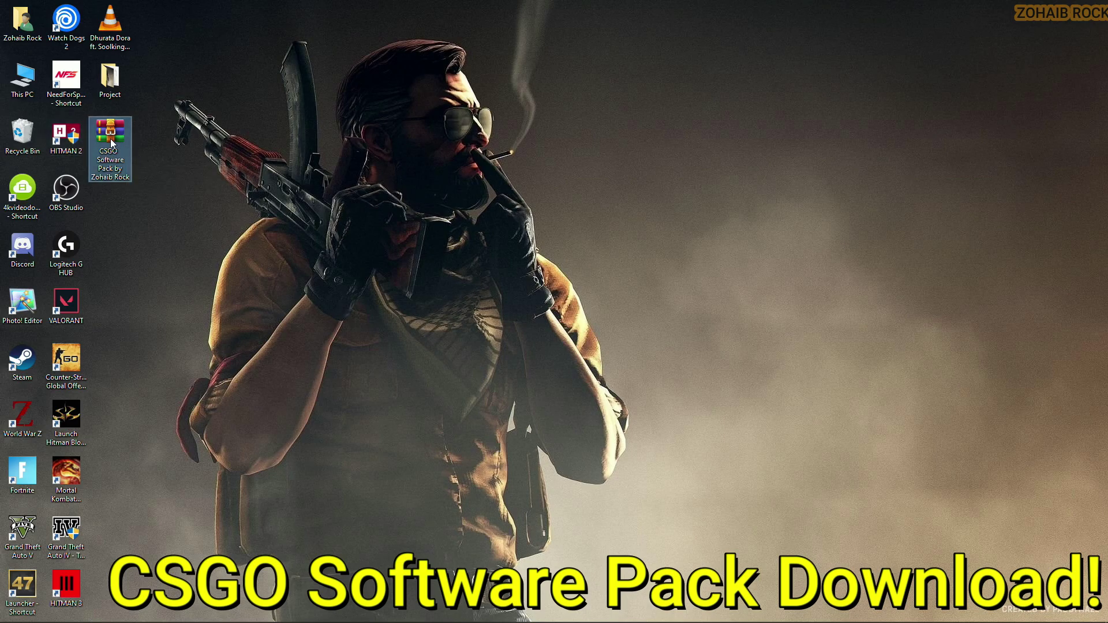
pyautogui.click(127, 618)
pyautogui.scroll(-4, 378, 294)
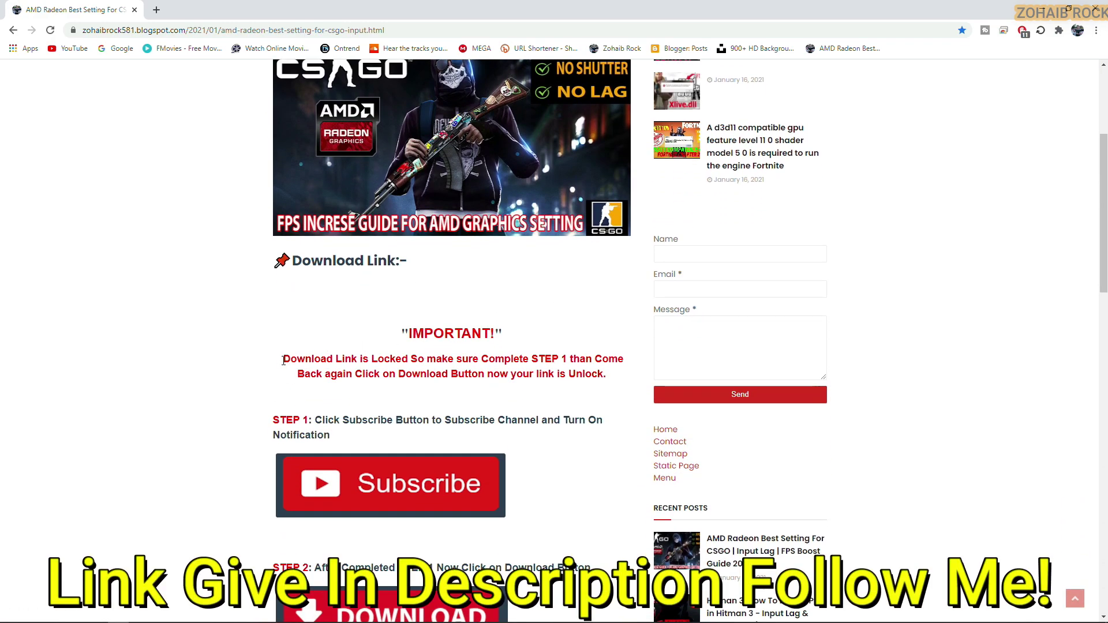
pyautogui.moveTo(283, 361); pyautogui.dragTo(398, 391)
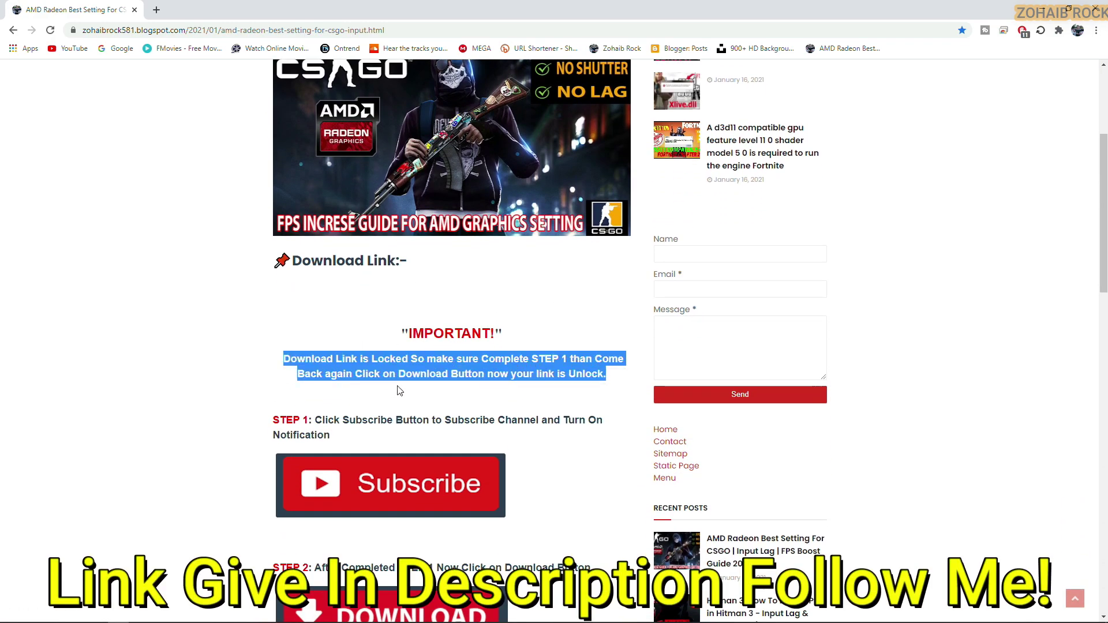
# Open the YouTube channel linked in STEP 1, set its notification preference, and close the channel page
pyautogui.click(403, 482)
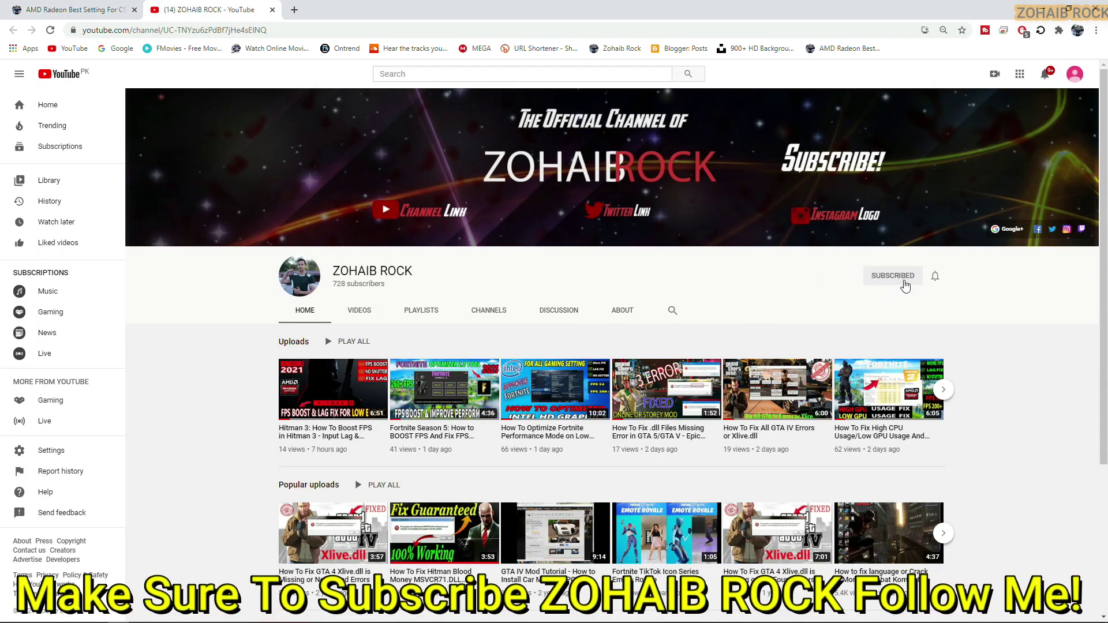
pyautogui.click(935, 276)
pyautogui.click(939, 300)
pyautogui.click(272, 10)
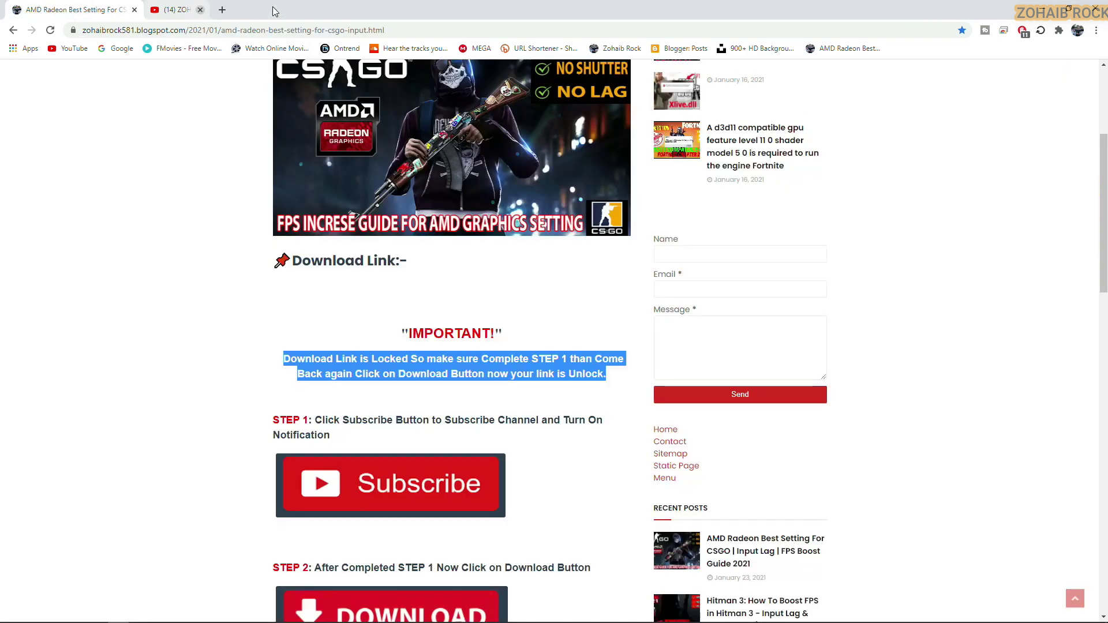
# Open the MEGA download page for the CSGO Software Pack archive from the STEP 2 link, and minimize the browser
pyautogui.scroll(-3, 219, 335)
pyautogui.click(416, 445)
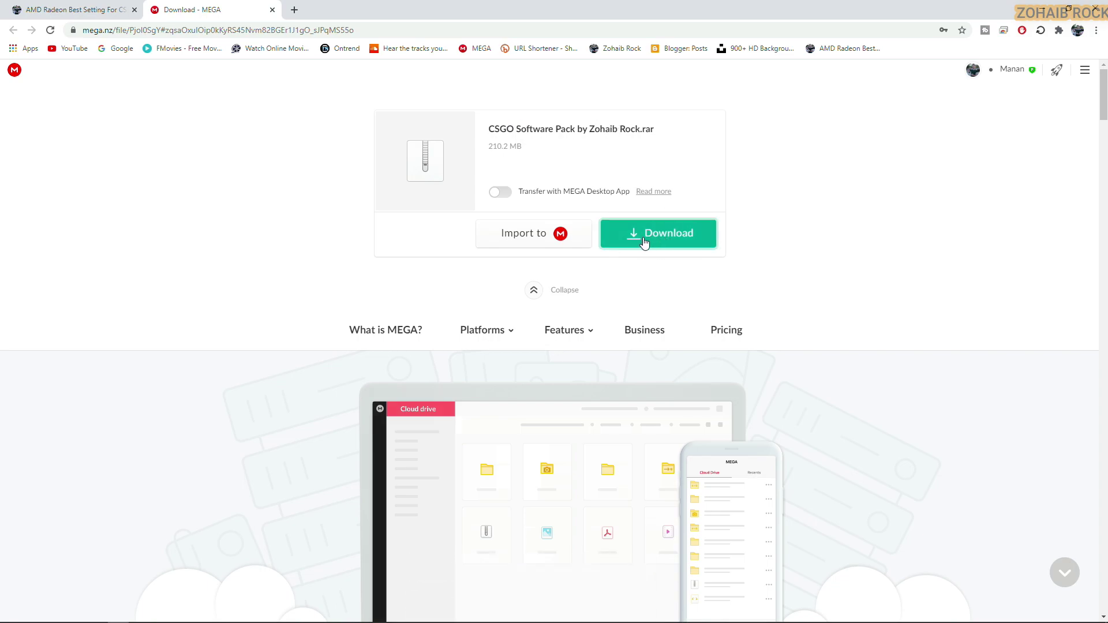
pyautogui.click(1041, 8)
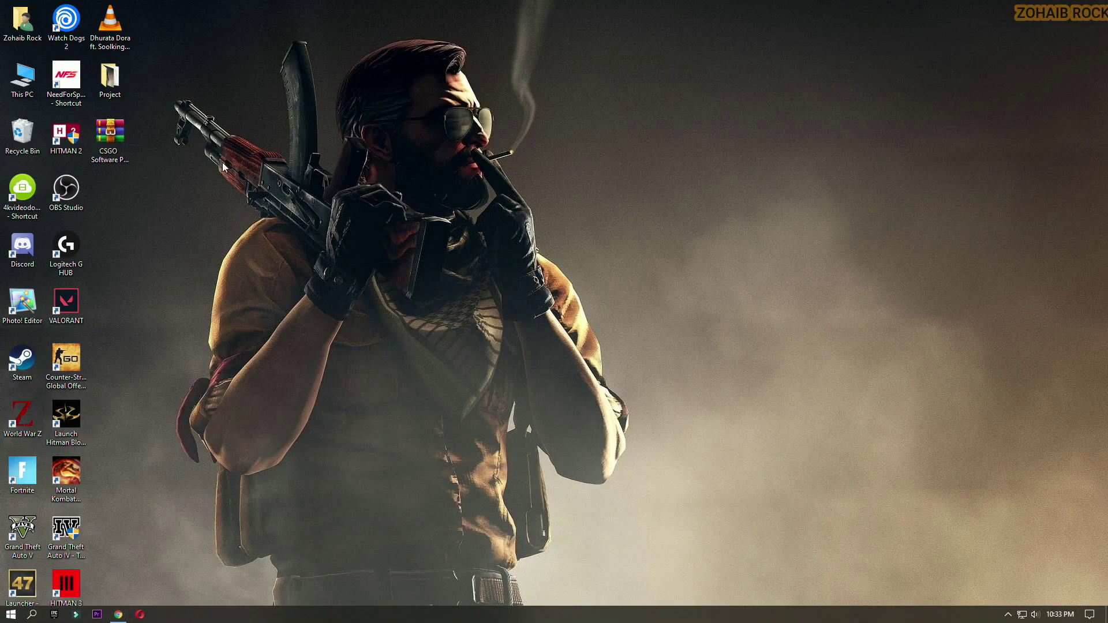
# Extract the CSGO Software Pack archive onto the desktop, delete the archive, and move the extracted folder into its place
pyautogui.rightClick(111, 137)
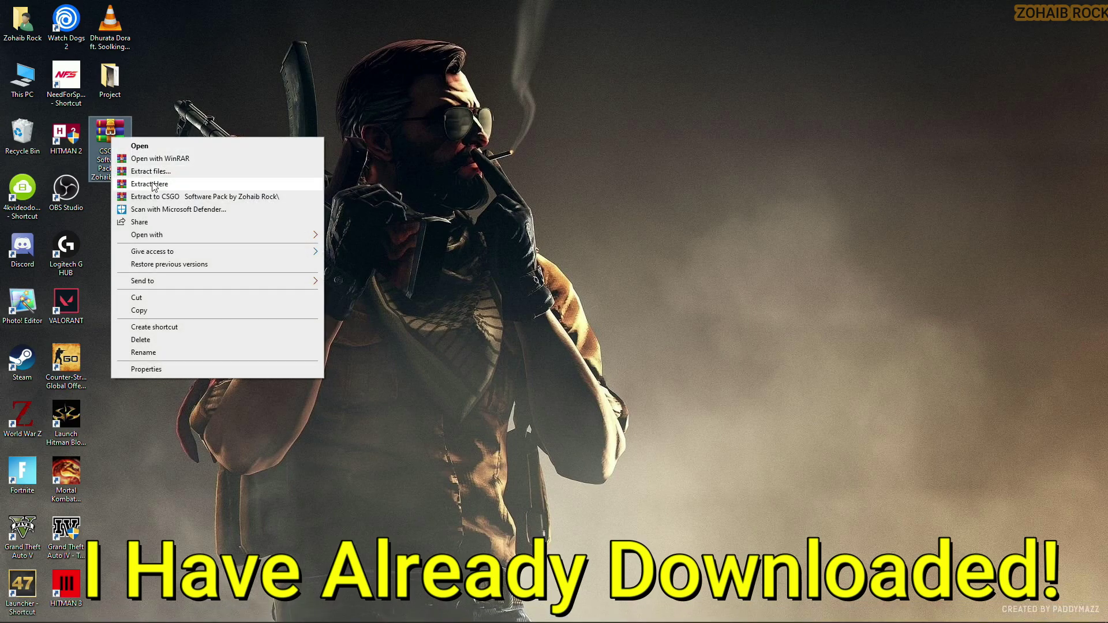
pyautogui.click(139, 183)
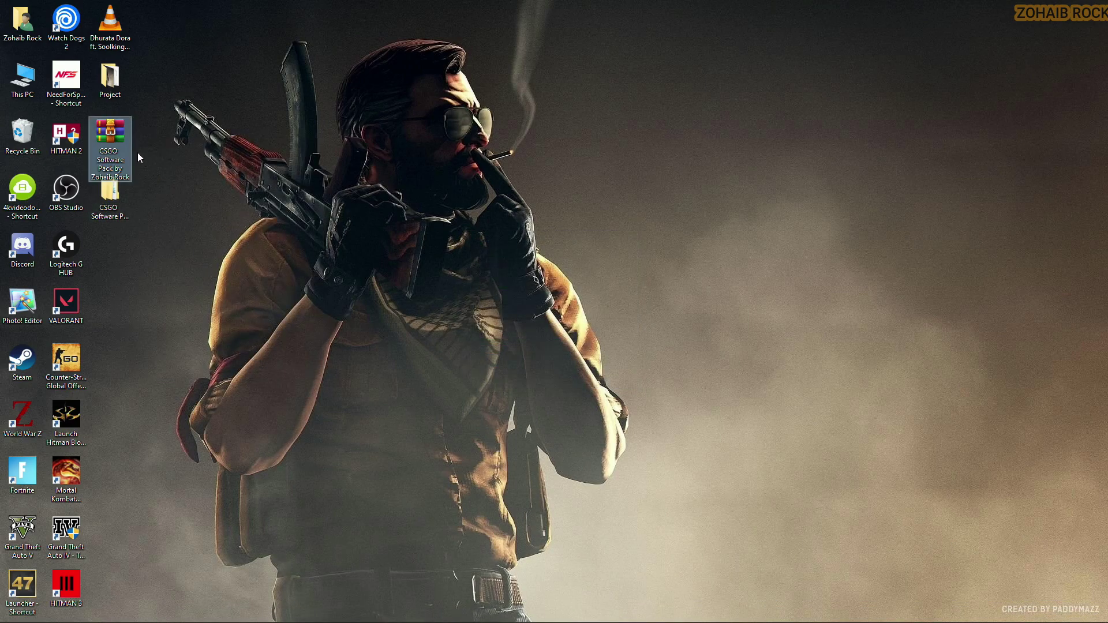
pyautogui.press('Delete')
pyautogui.moveTo(115, 201); pyautogui.dragTo(116, 151)
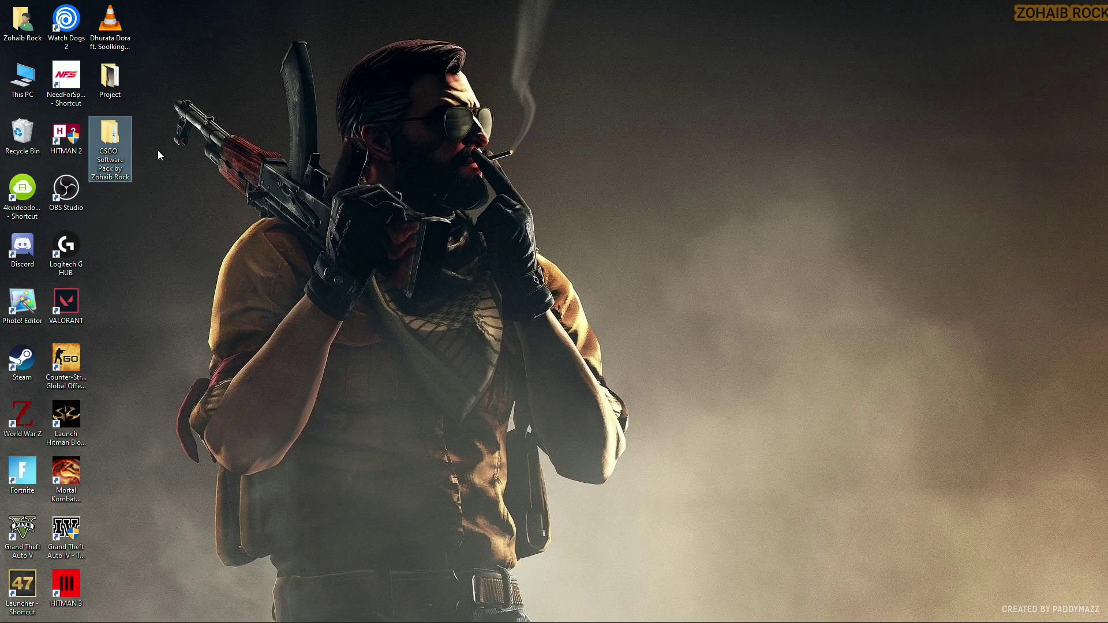
# Look inside the Directx 12 archive in the pack's Step-1 Directx 12 & 11 folder, and close WinRAR
pyautogui.doubleClick(120, 163)
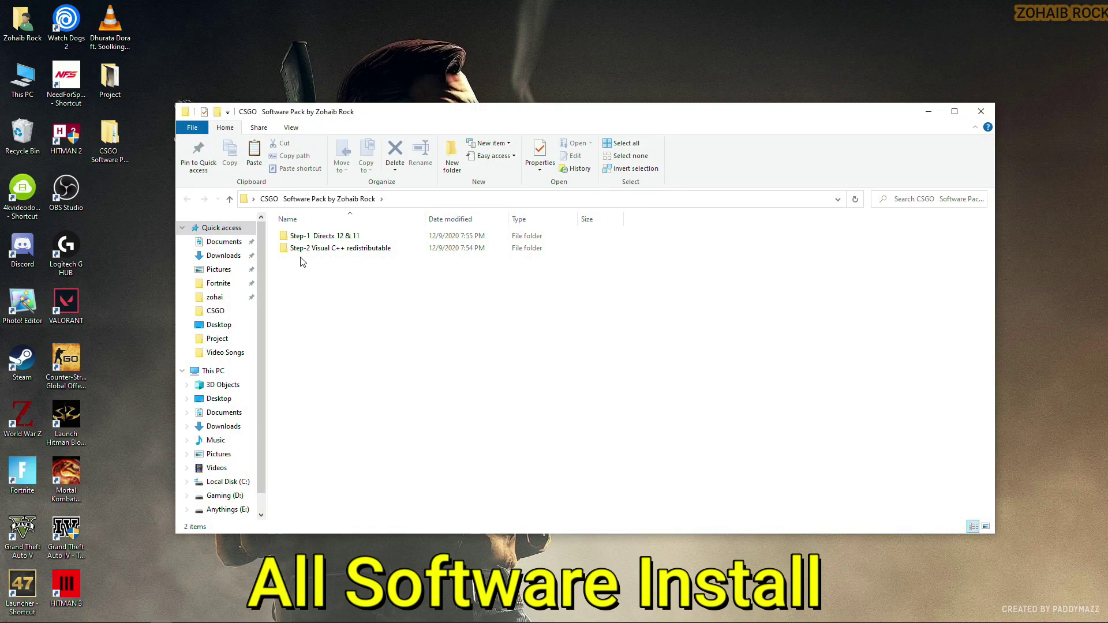
pyautogui.doubleClick(323, 238)
pyautogui.doubleClick(326, 239)
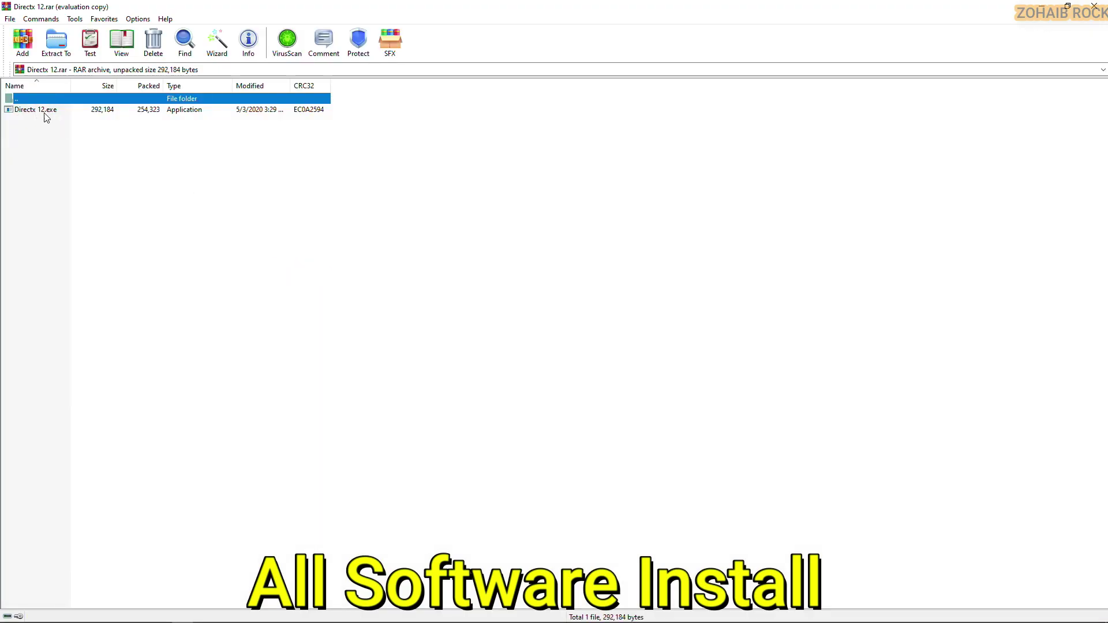
pyautogui.click(644, 270)
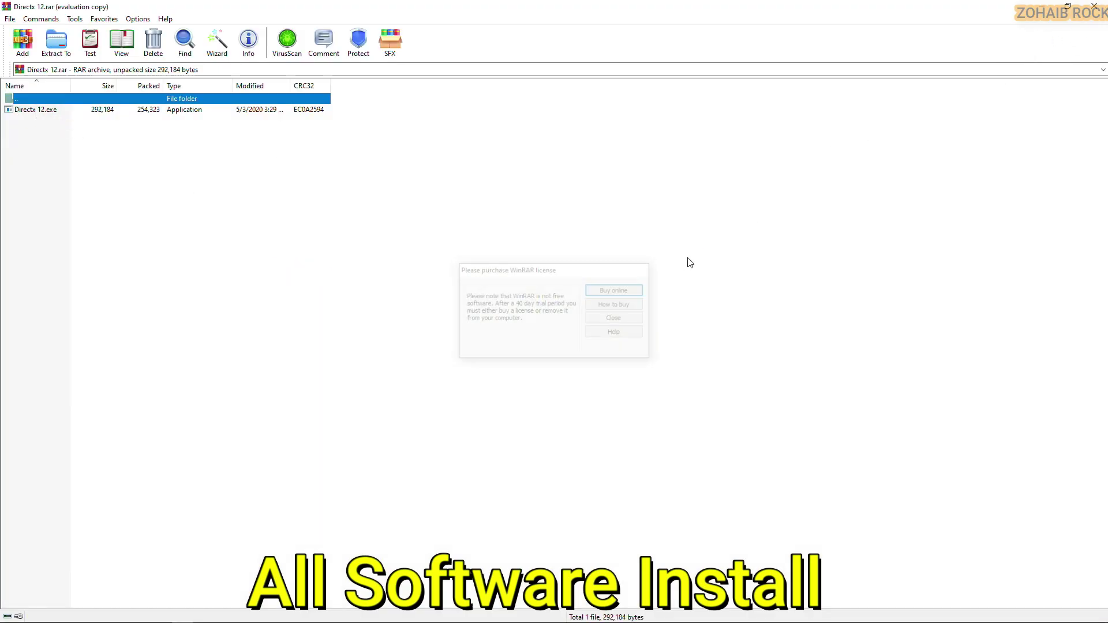
pyautogui.click(1095, 7)
# Look through the DirectX_11_Setup archive for DXSETUP.exe and close it, and open the pack's Step-2 Visual C++ redistributable folder
pyautogui.click(298, 254)
pyautogui.doubleClick(298, 254)
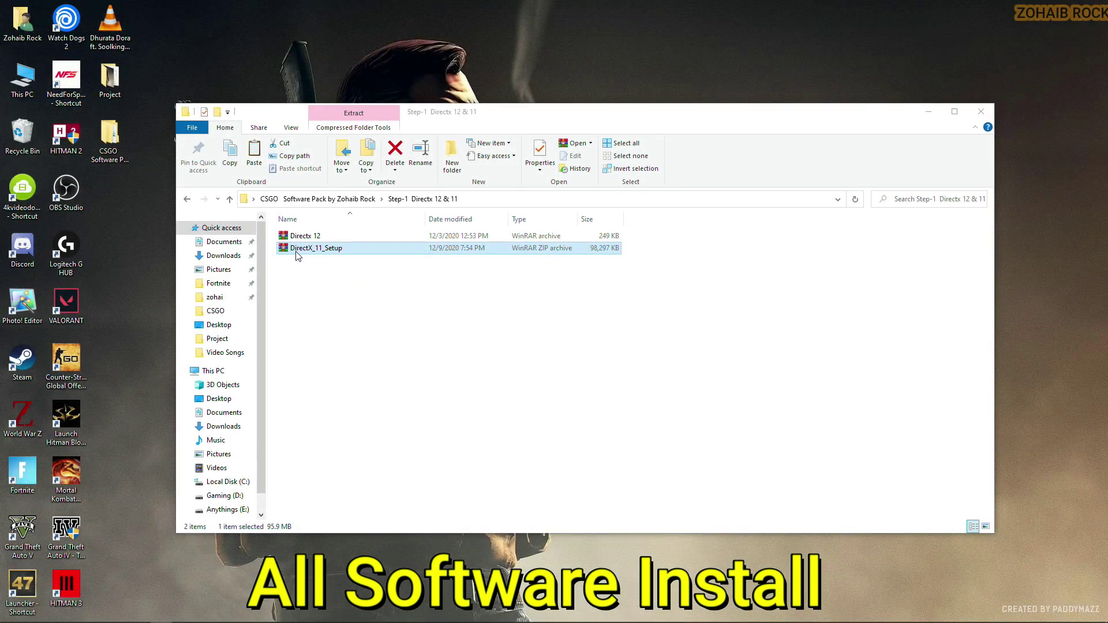
pyautogui.scroll(-20, 219, 409)
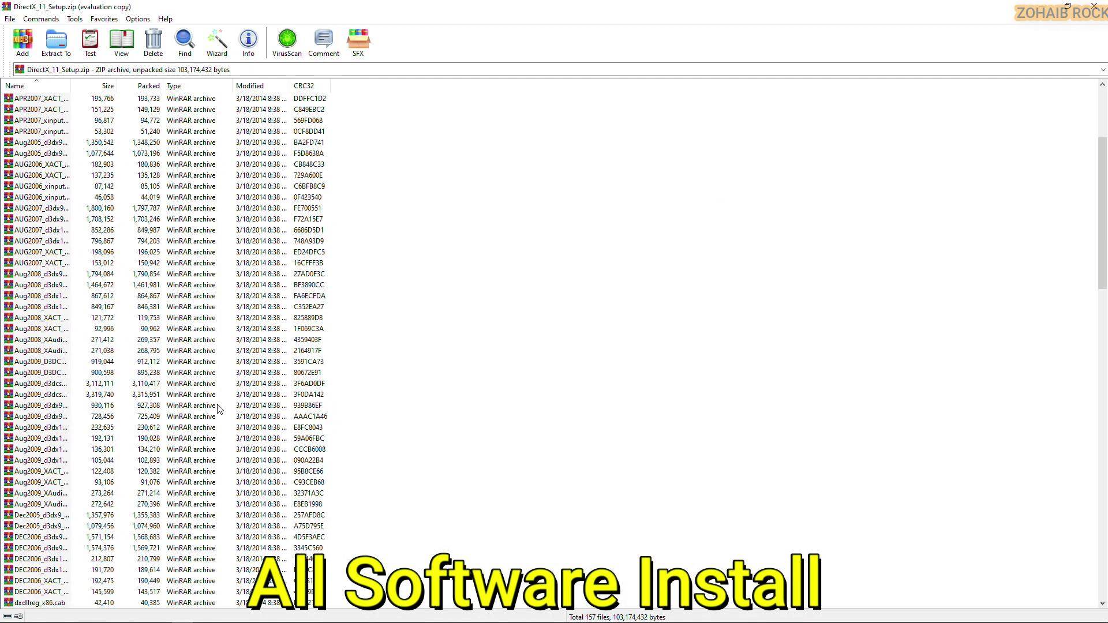
pyautogui.scroll(-10, 219, 409)
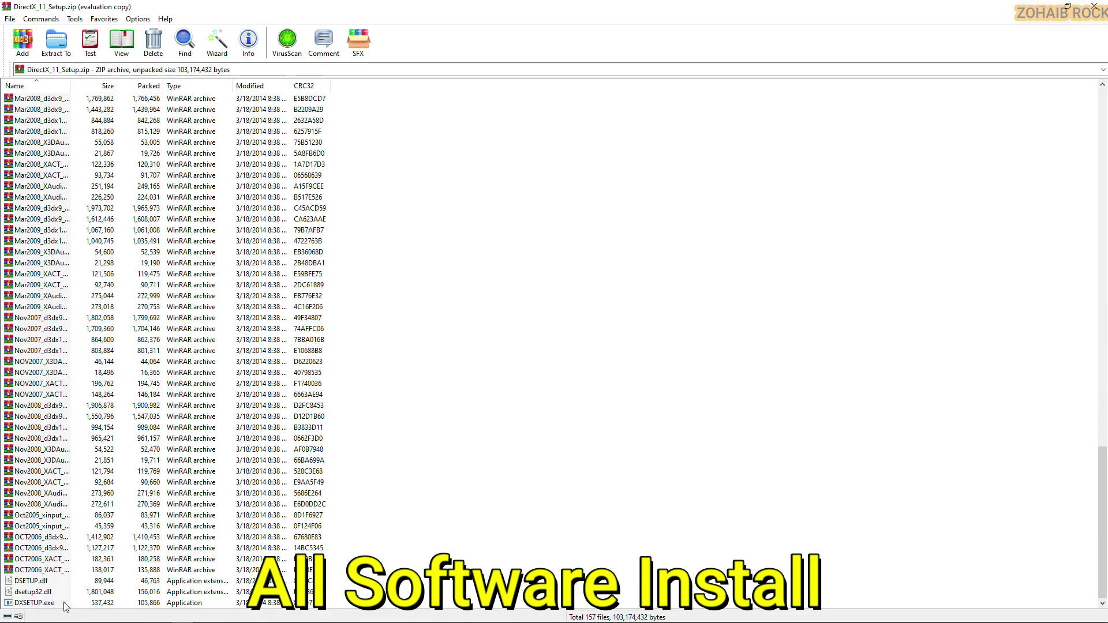
pyautogui.click(1093, 6)
pyautogui.press('BackSpace')
pyautogui.doubleClick(311, 255)
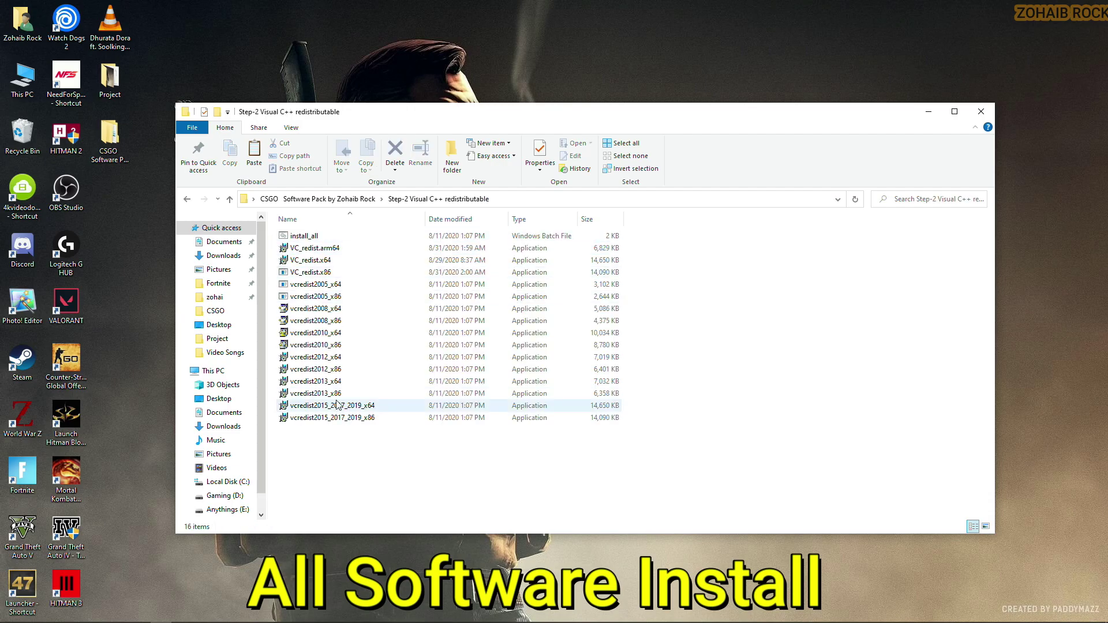
# Check the Microsoft Visual C++ Redistributable entries in Control Panel's Programs and Features, and close that window and the pack folder
pyautogui.press('super')
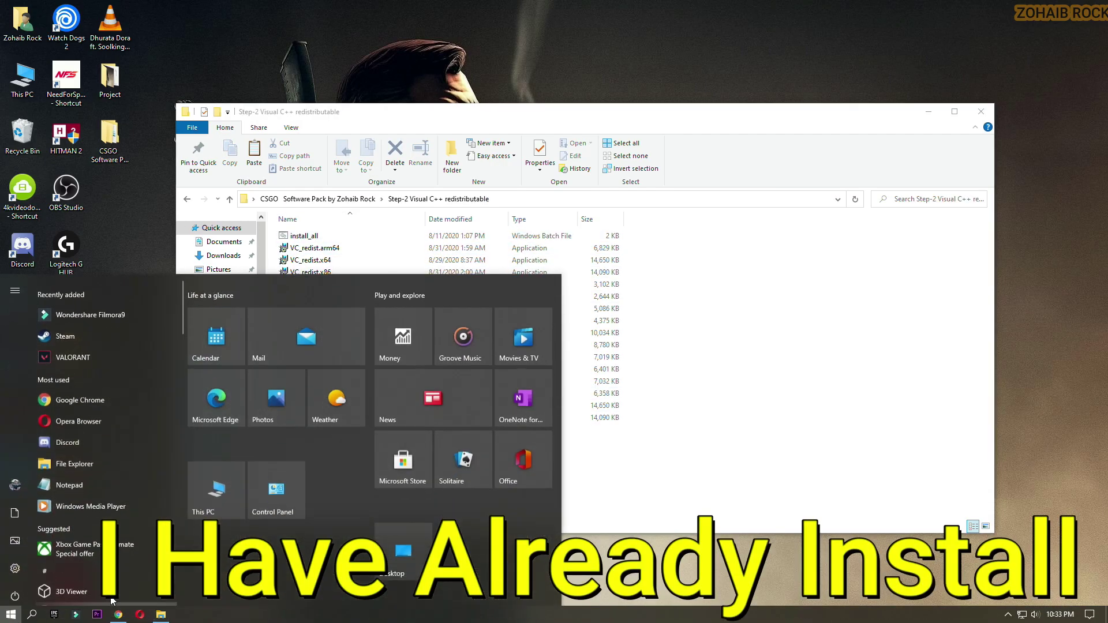
pyautogui.press('Escape')
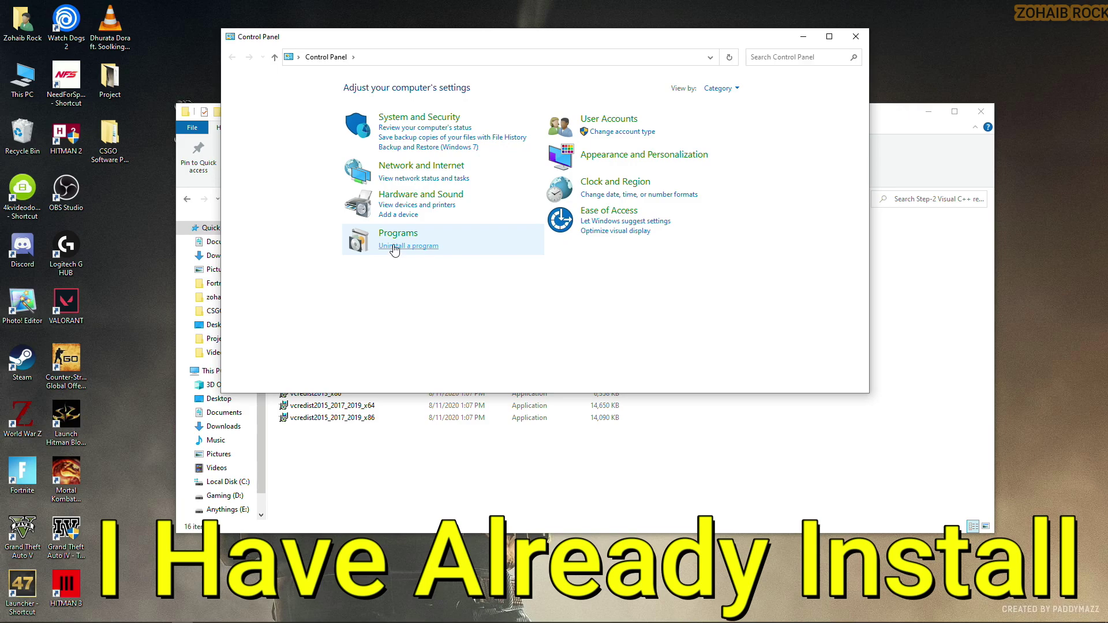
pyautogui.click(396, 247)
pyautogui.scroll(-3, 396, 248)
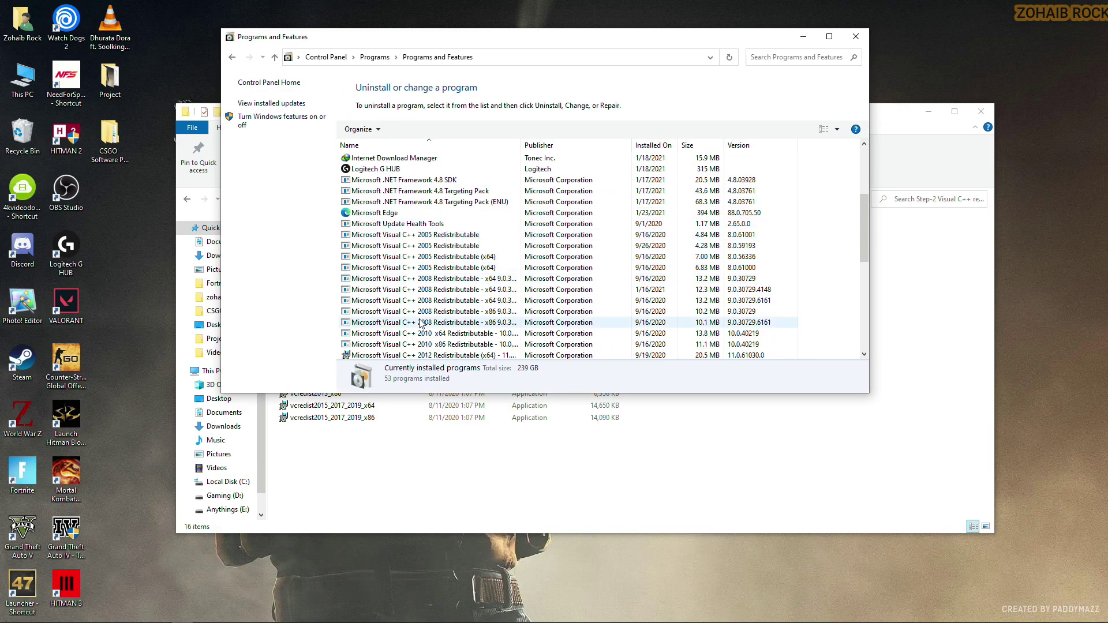
pyautogui.scroll(-3, 404, 254)
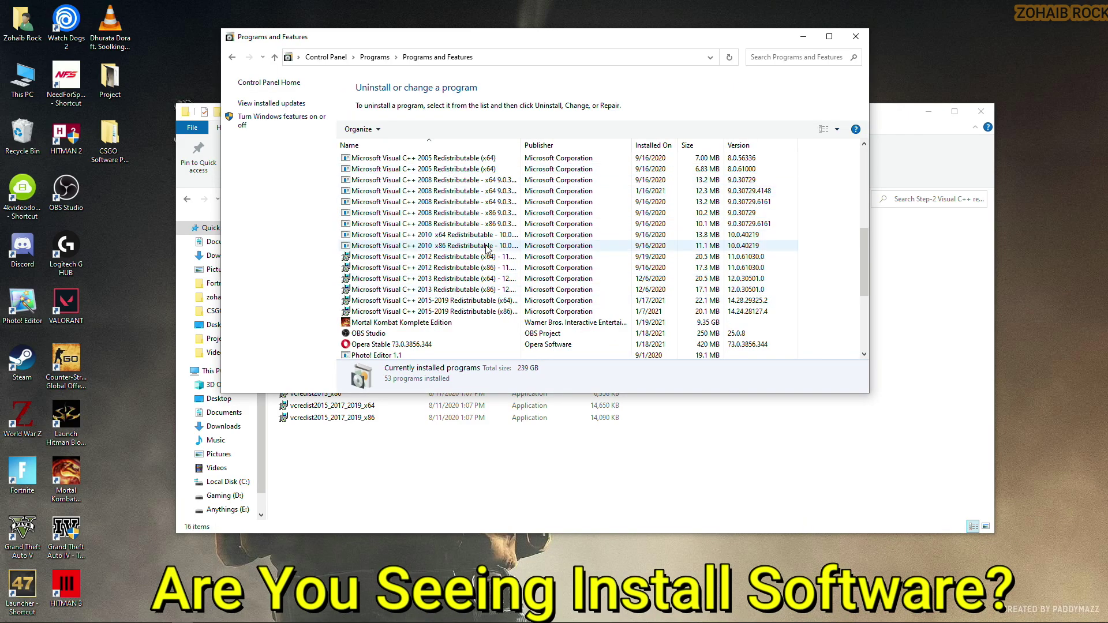
pyautogui.click(855, 38)
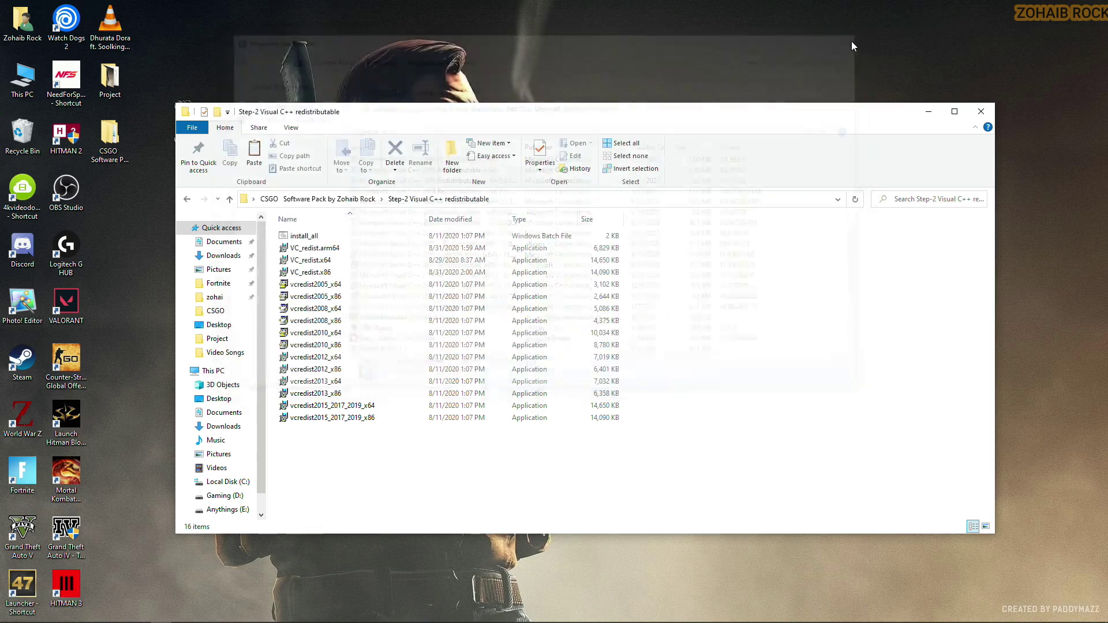
pyautogui.click(981, 112)
# Refresh the desktop, and open the Counter-Strike: Global Offensive game profile in AMD Radeon Software
pyautogui.rightClick(477, 216)
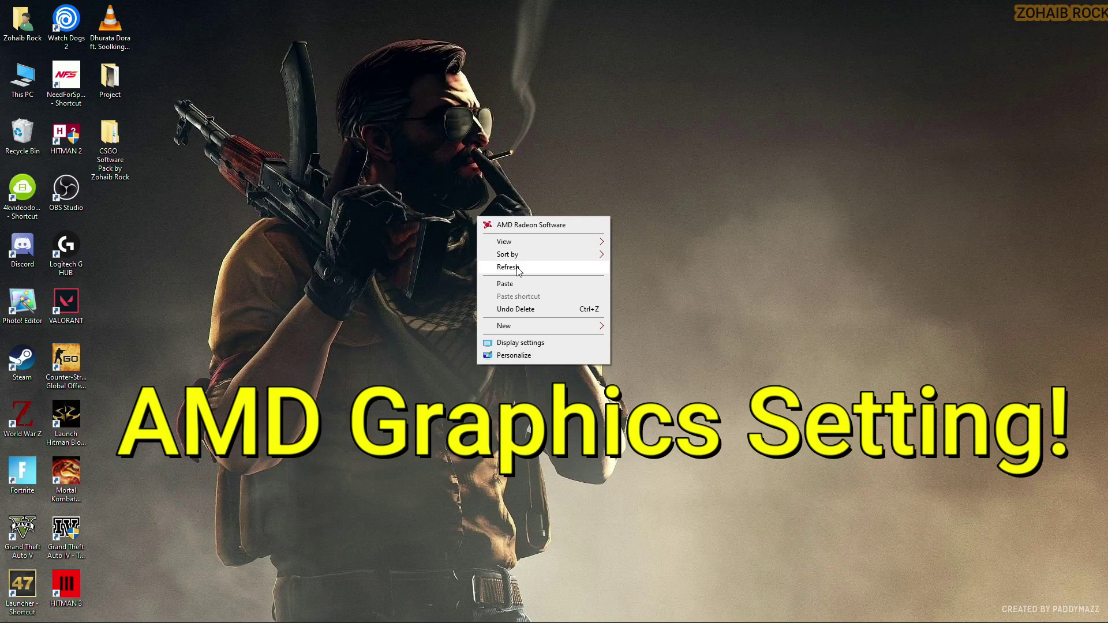
pyautogui.click(503, 265)
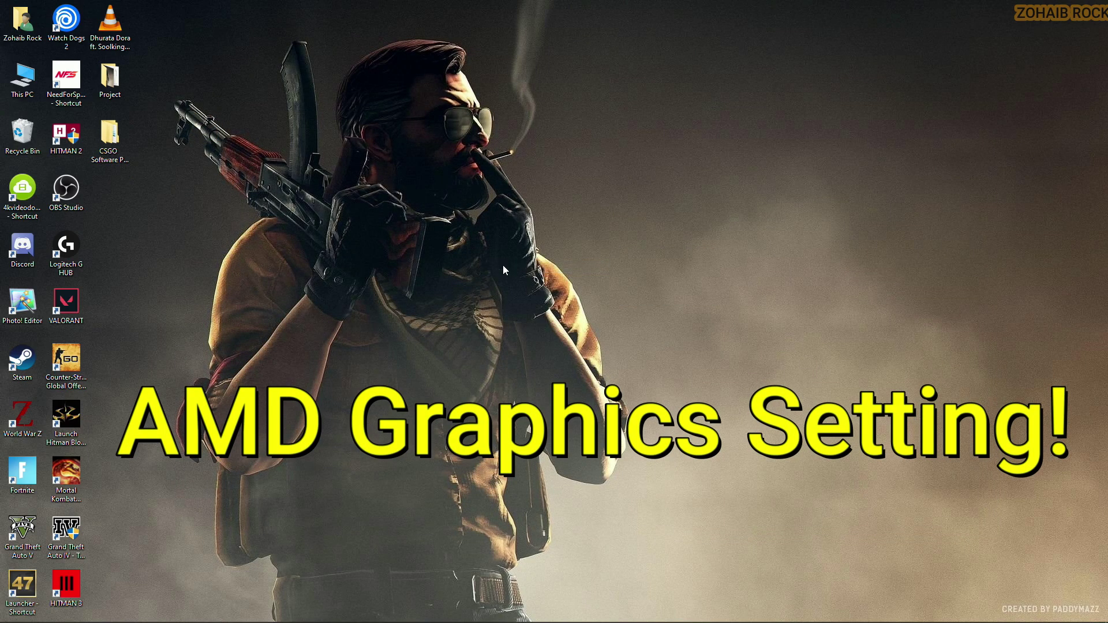
pyautogui.rightClick(477, 226)
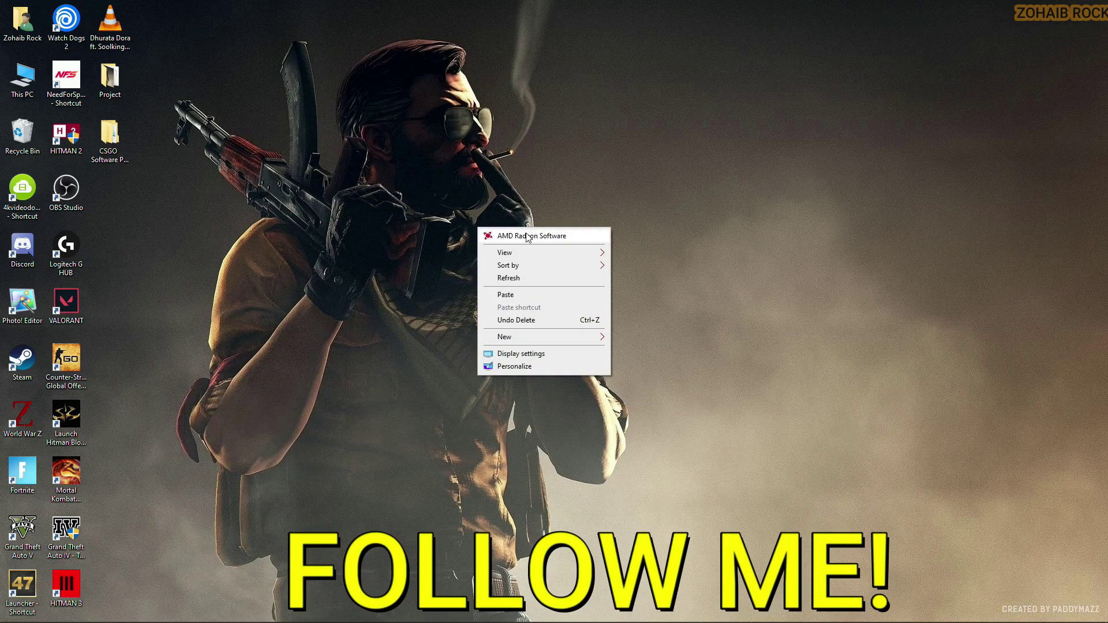
pyautogui.click(541, 240)
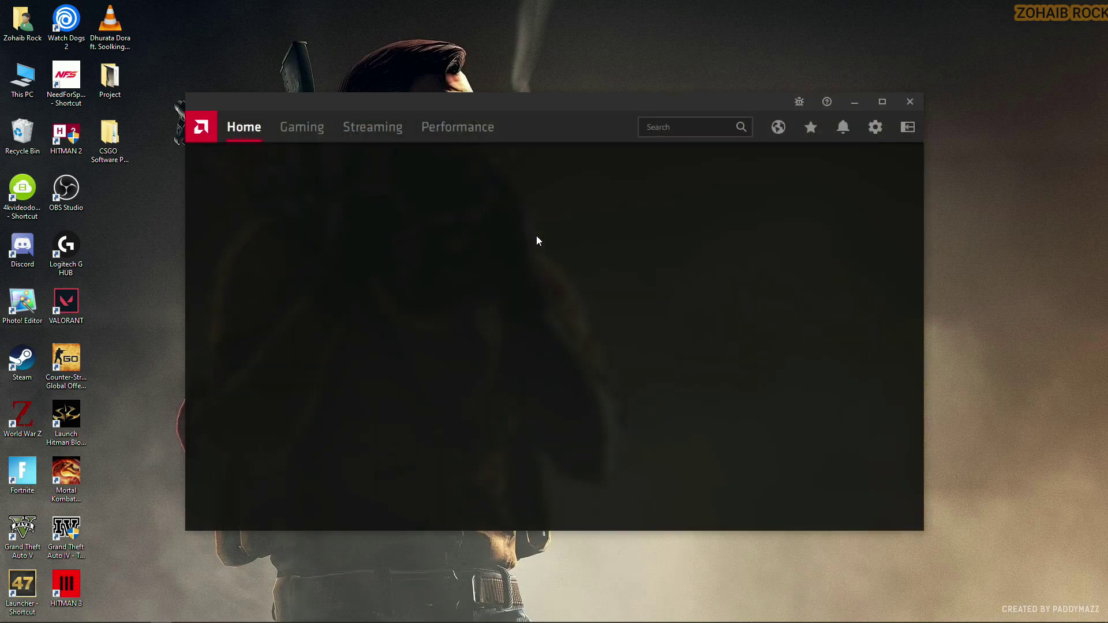
pyautogui.click(300, 130)
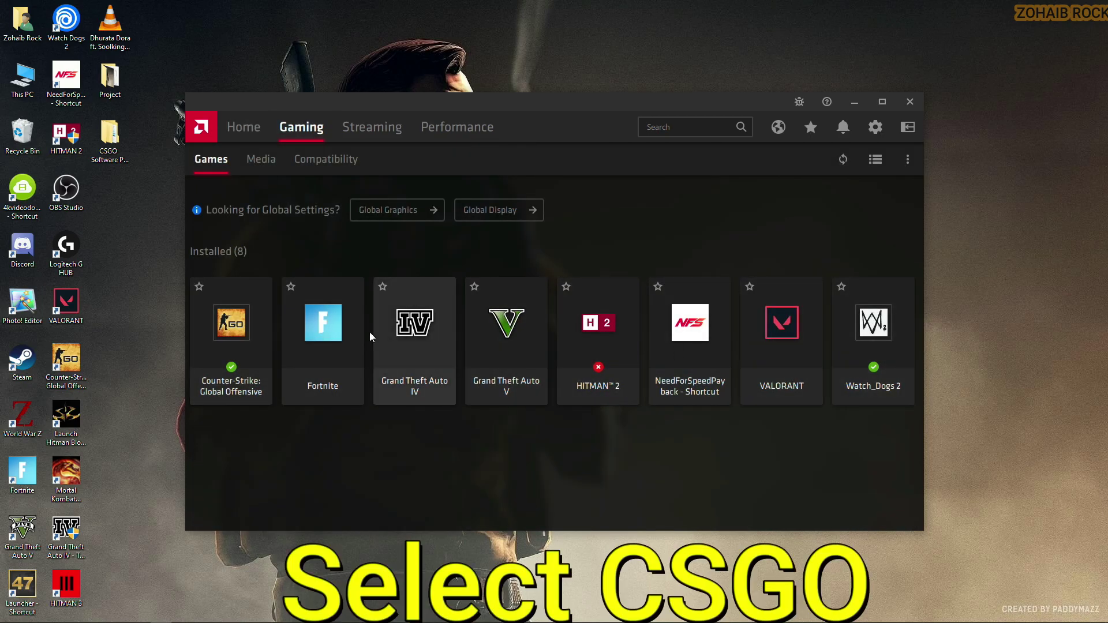
pyautogui.click(249, 341)
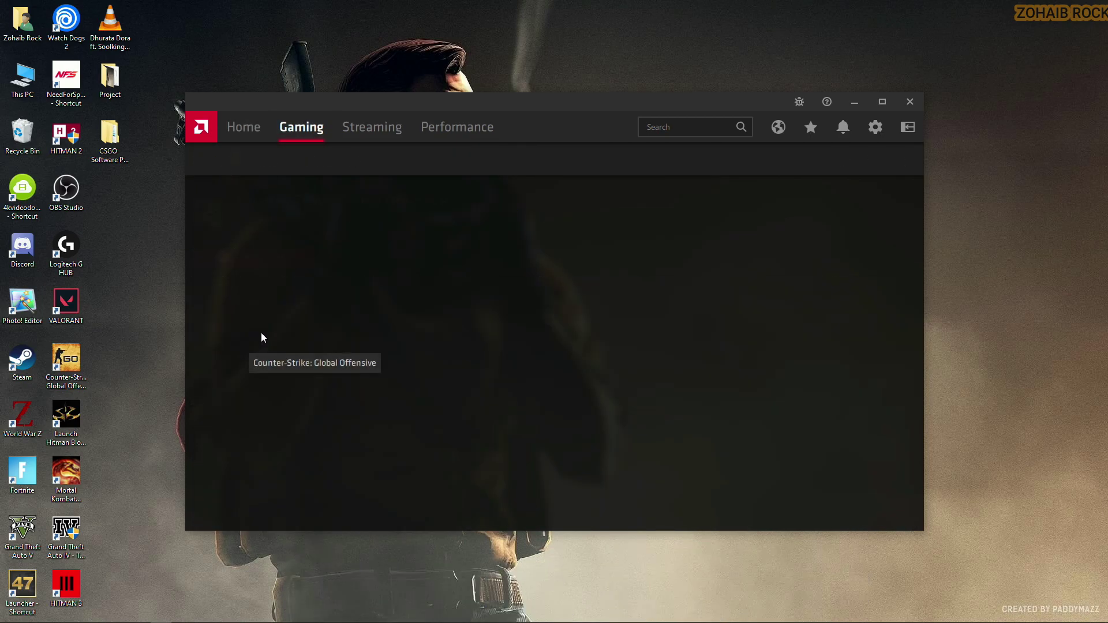
# Set Wait for Vertical Refresh to "Off, unless application specifies" in the Counter-Strike: Global Offensive graphics profile
pyautogui.scroll(-5, 335, 357)
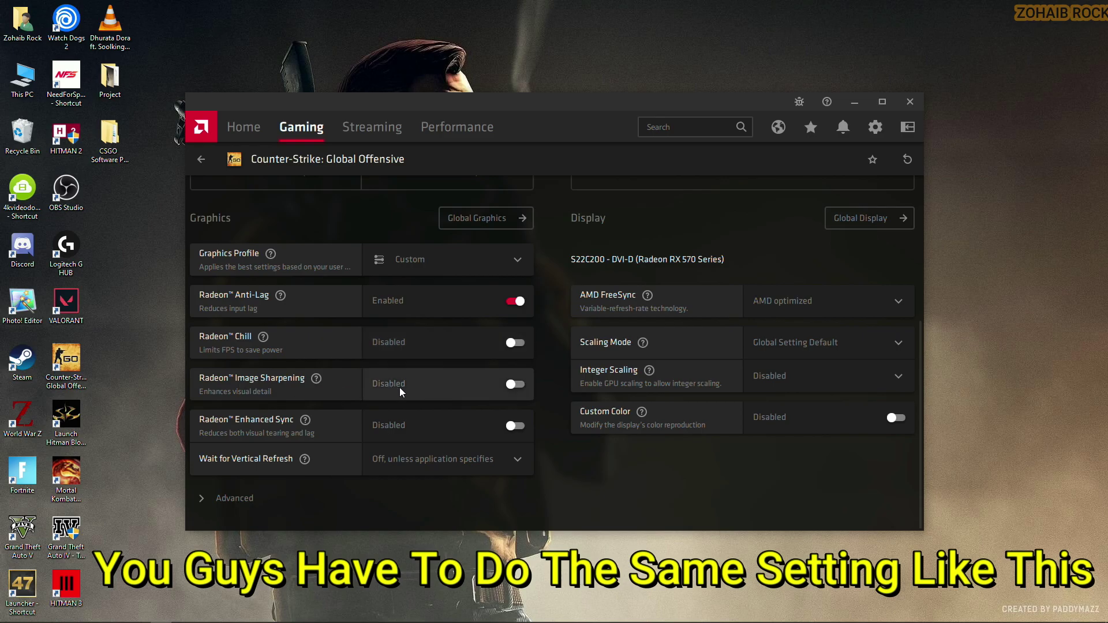
pyautogui.click(431, 467)
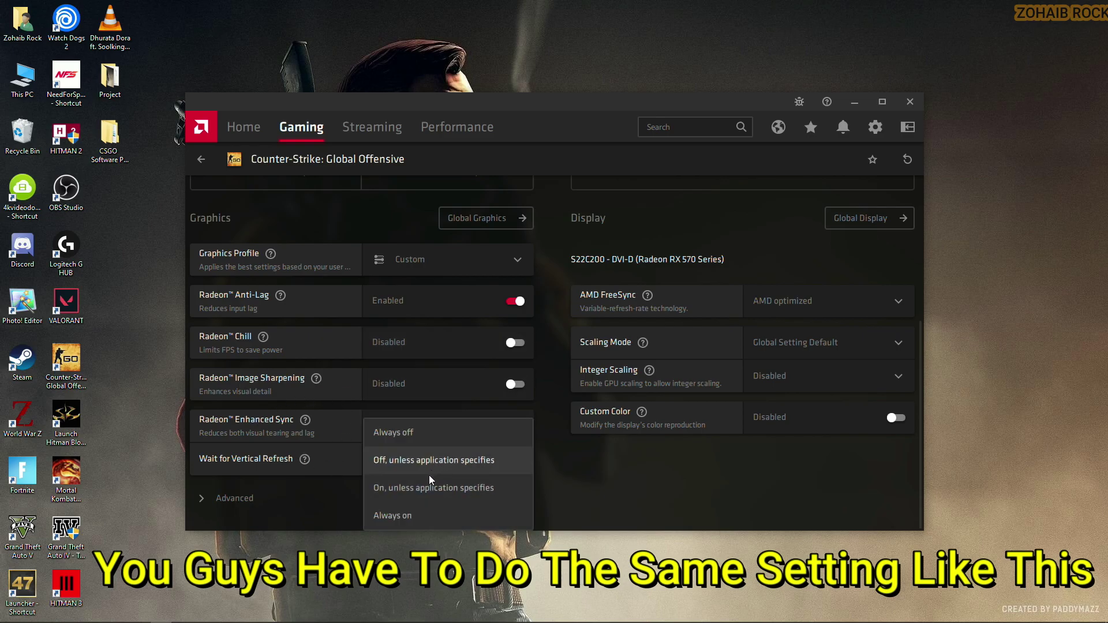
pyautogui.click(411, 460)
# Set the game's AMD FreeSync display option to AMD optimized and its Scaling Mode to Global Setting Default
pyautogui.click(792, 307)
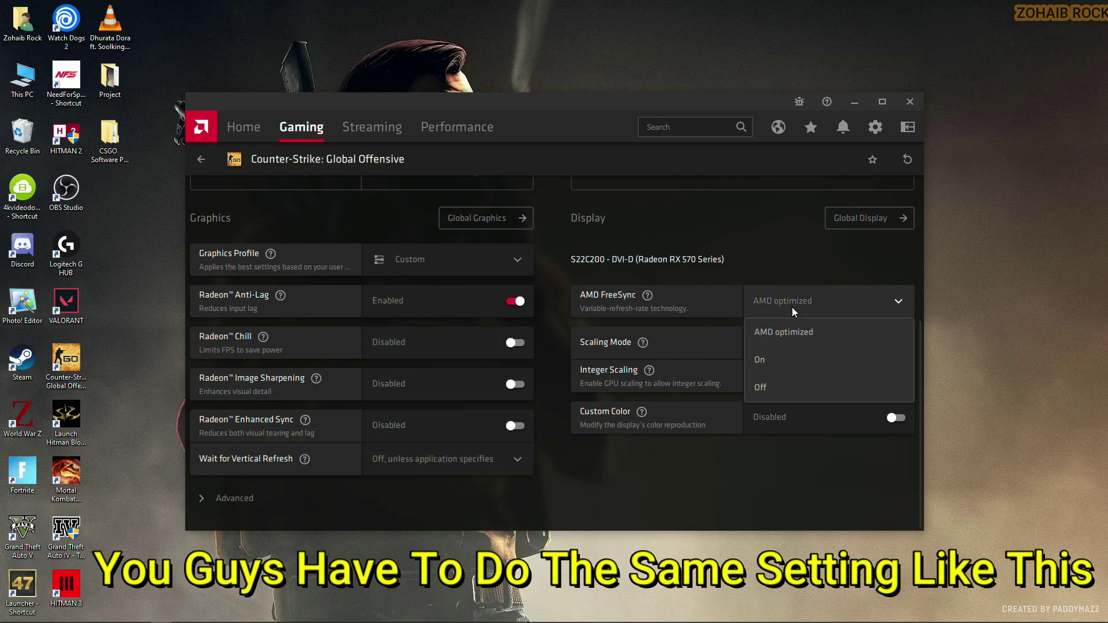
pyautogui.click(790, 332)
pyautogui.click(790, 346)
pyautogui.click(795, 376)
# In the game's advanced graphics settings, set Anti-Aliasing to "Use application settings" and Anti-Aliasing Method to Multisampling
pyautogui.click(234, 498)
pyautogui.scroll(-4, 373, 373)
pyautogui.click(428, 324)
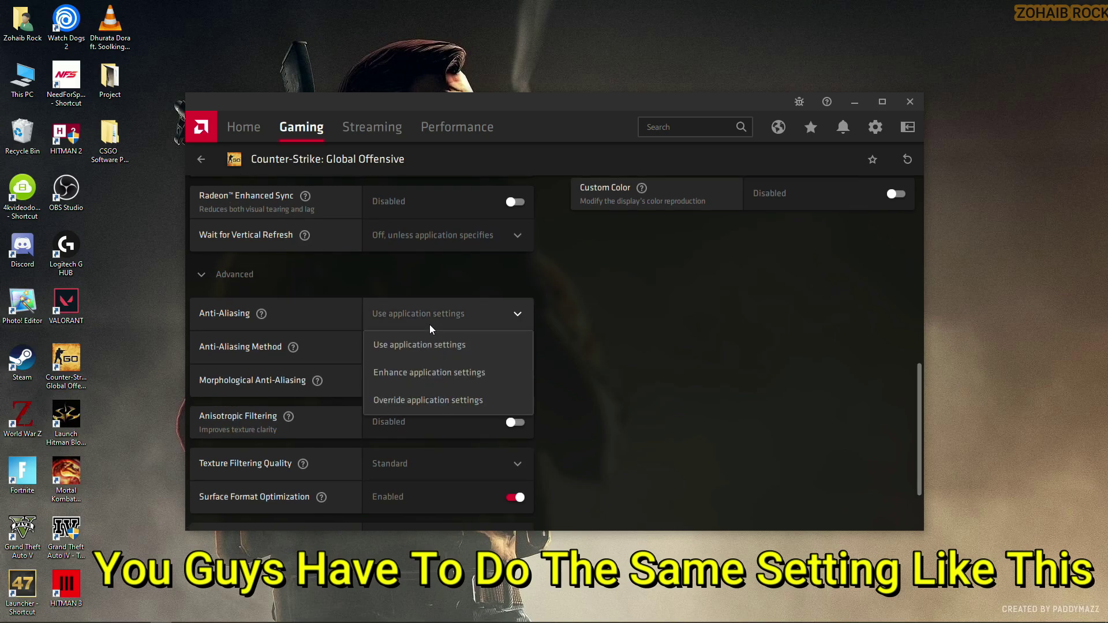
pyautogui.click(457, 346)
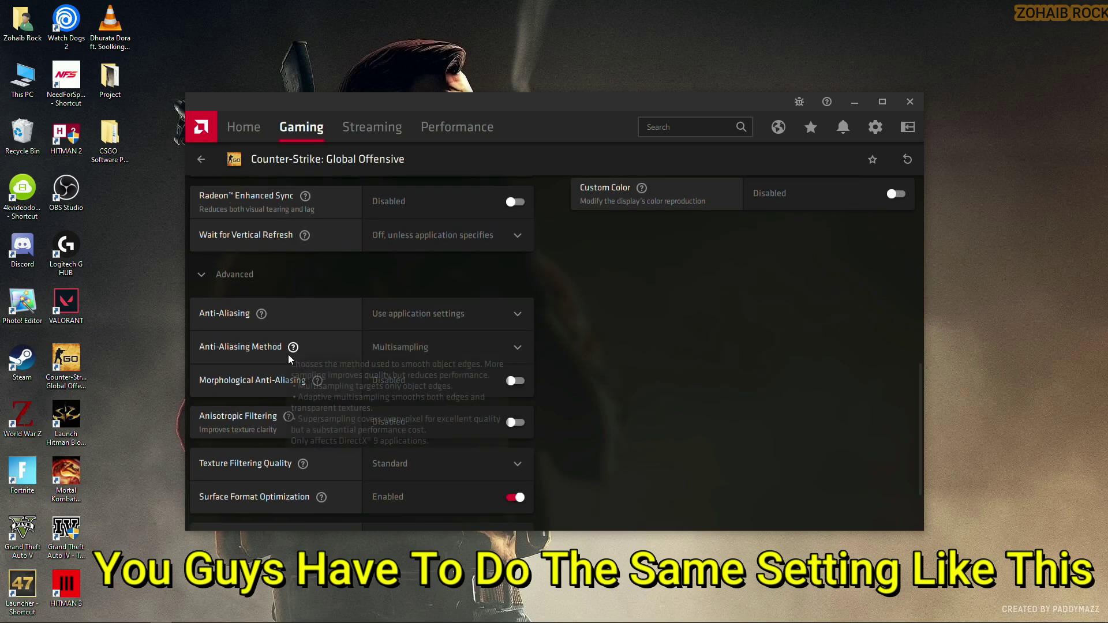
pyautogui.click(405, 357)
pyautogui.click(417, 377)
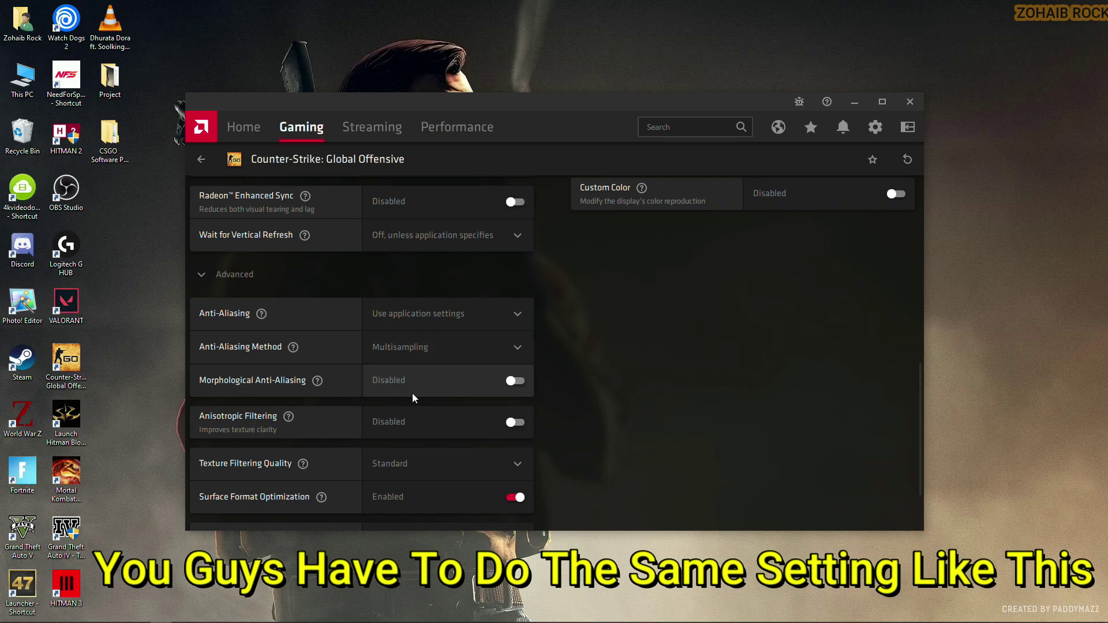
# Set Texture Filtering Quality to Standard in the game's advanced graphics settings
pyautogui.scroll(-2, 441, 406)
pyautogui.click(396, 381)
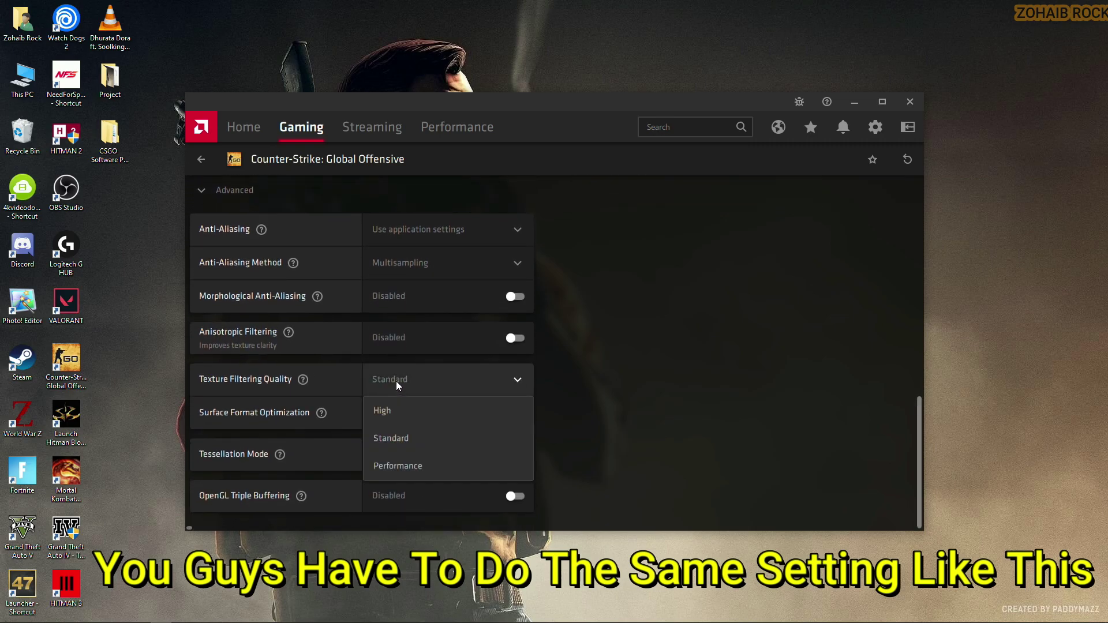
pyautogui.click(408, 438)
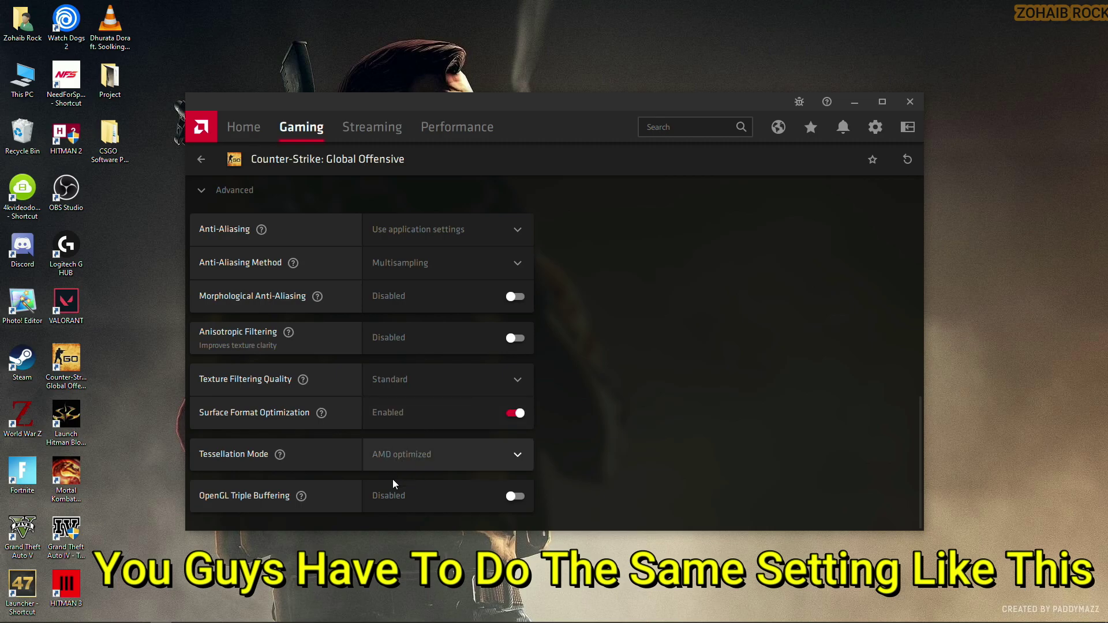
# Check the Radeon driver version and update status on the home overview and in the system settings, and close AMD Radeon Software
pyautogui.scroll(15, 366, 299)
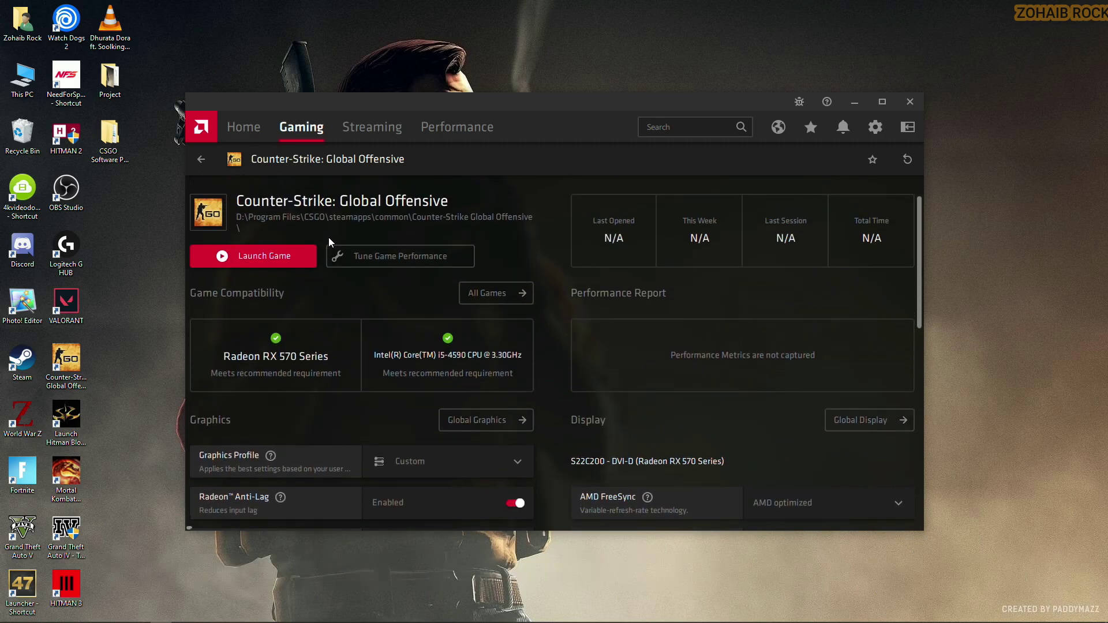
pyautogui.click(259, 136)
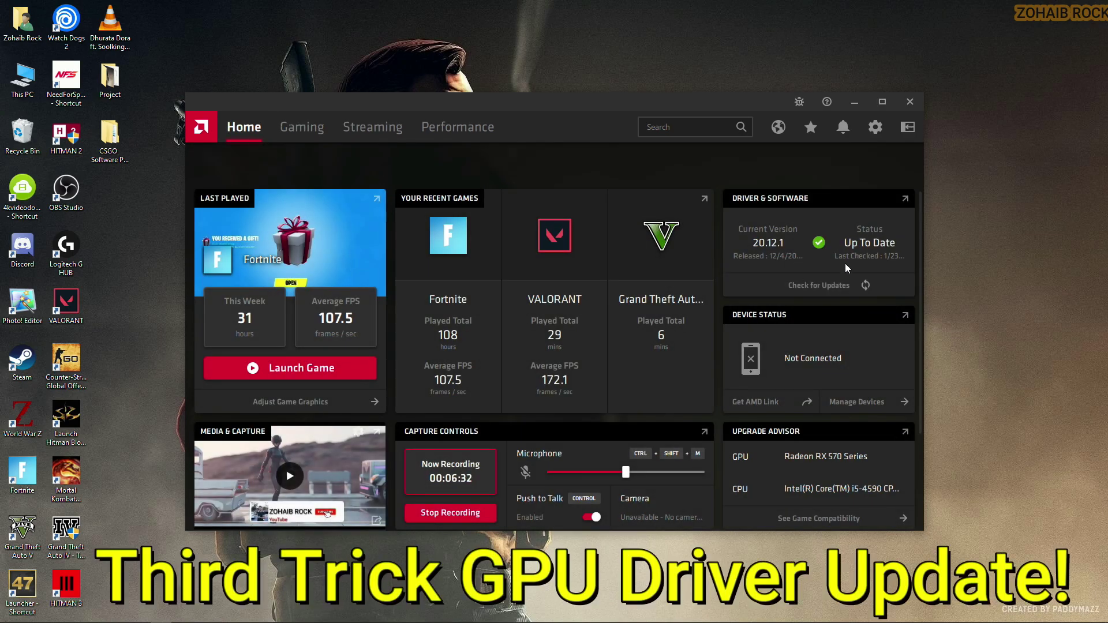
pyautogui.click(875, 132)
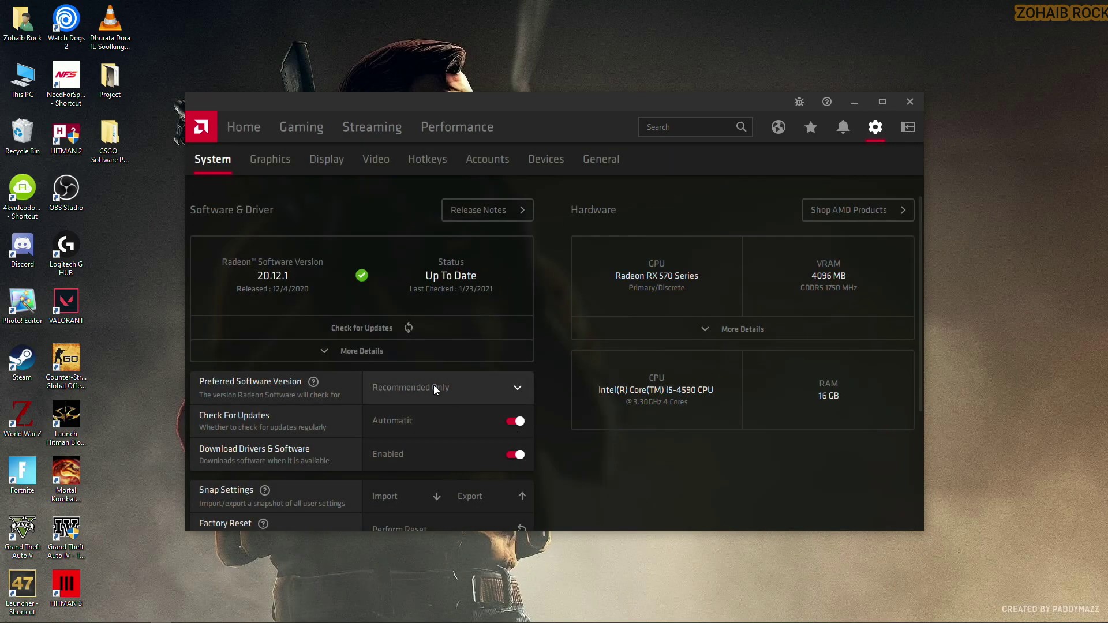
pyautogui.click(245, 128)
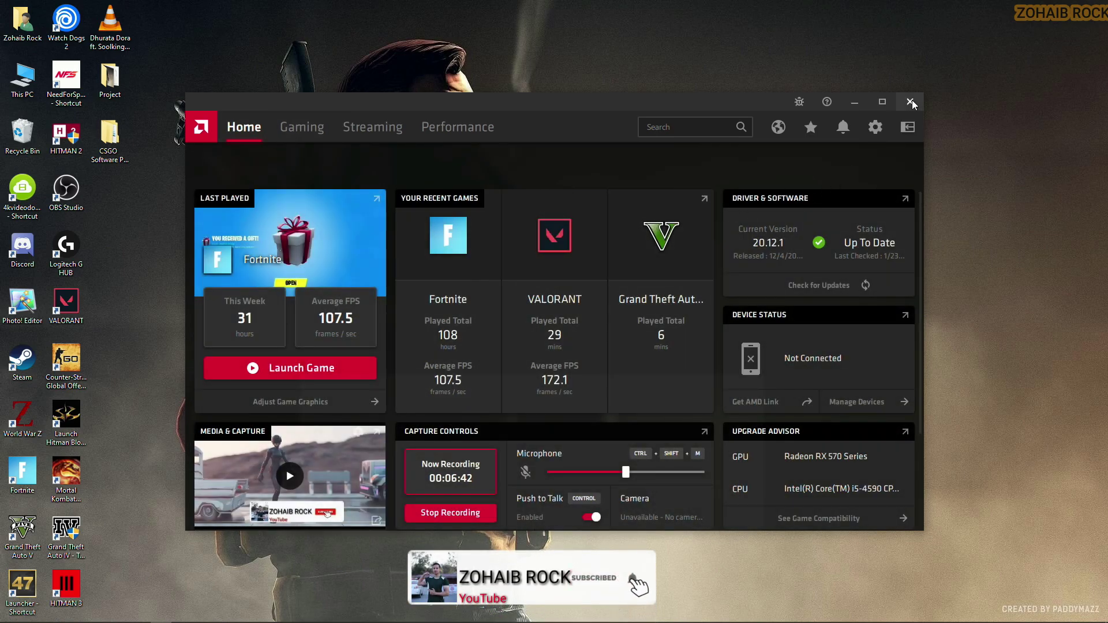
pyautogui.click(911, 102)
# Refresh the Windows desktop twice
pyautogui.rightClick(456, 199)
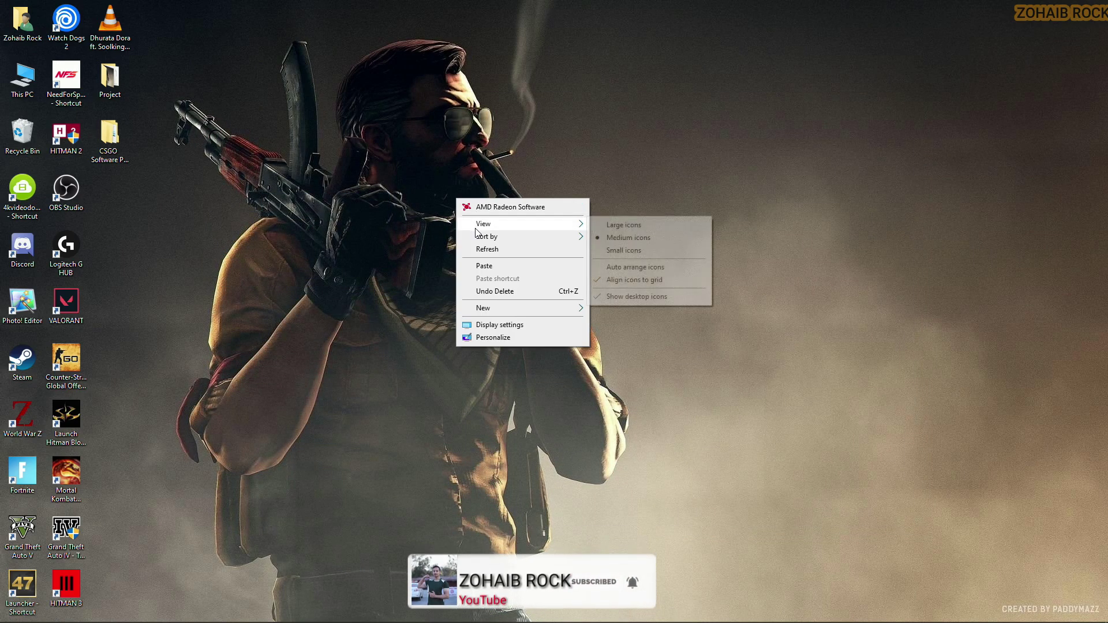
pyautogui.click(508, 253)
pyautogui.rightClick(521, 182)
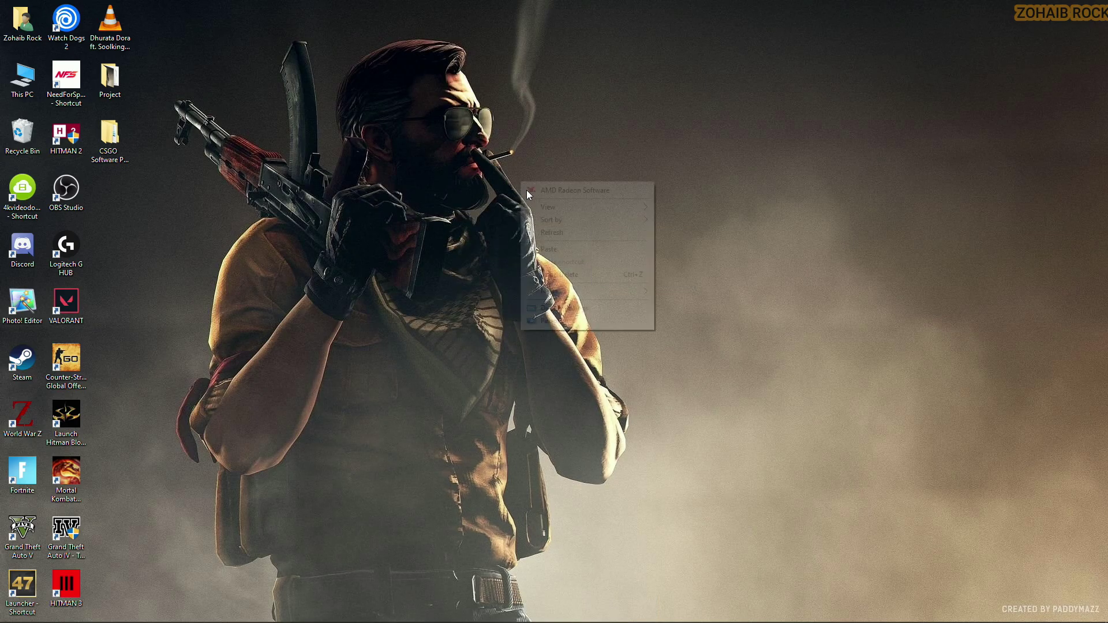
pyautogui.click(559, 233)
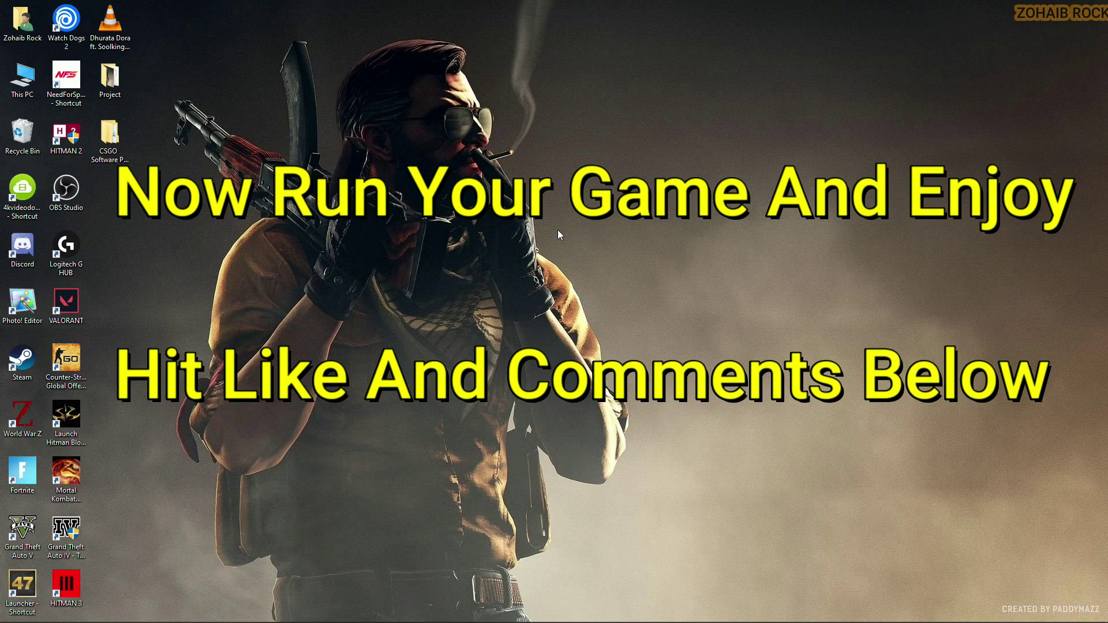